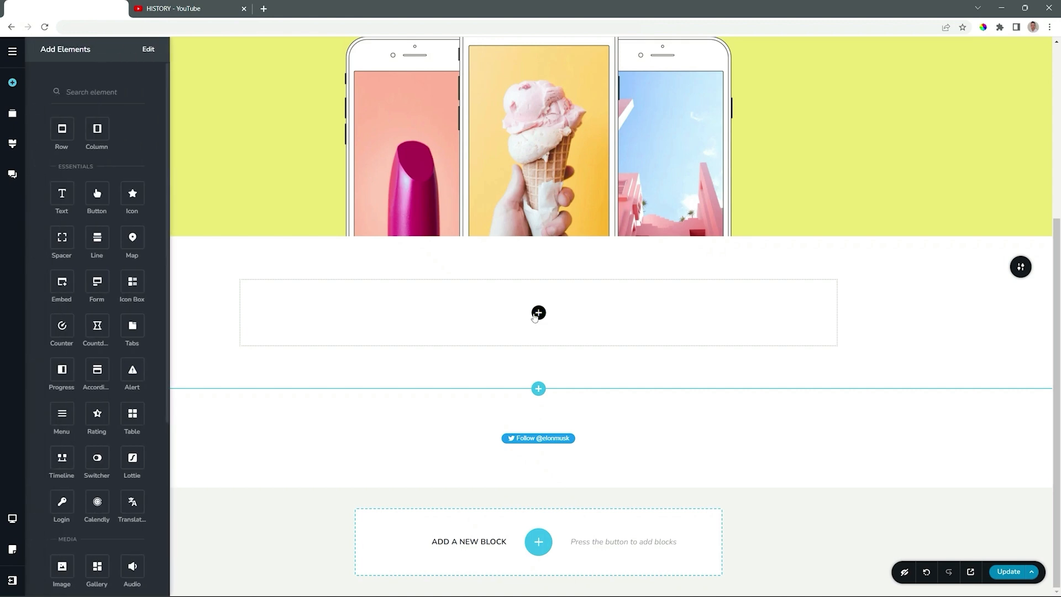
Step: Add a Playlist media element to the empty block above the Twitter follow button
scroll(64, 338, down, 5)
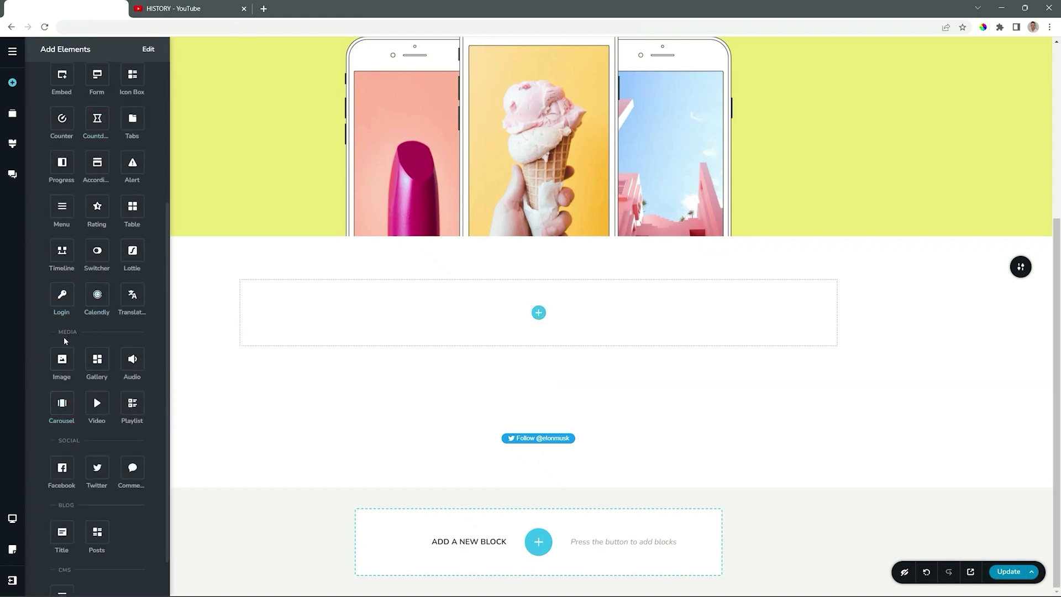
drag(135, 404, 544, 318)
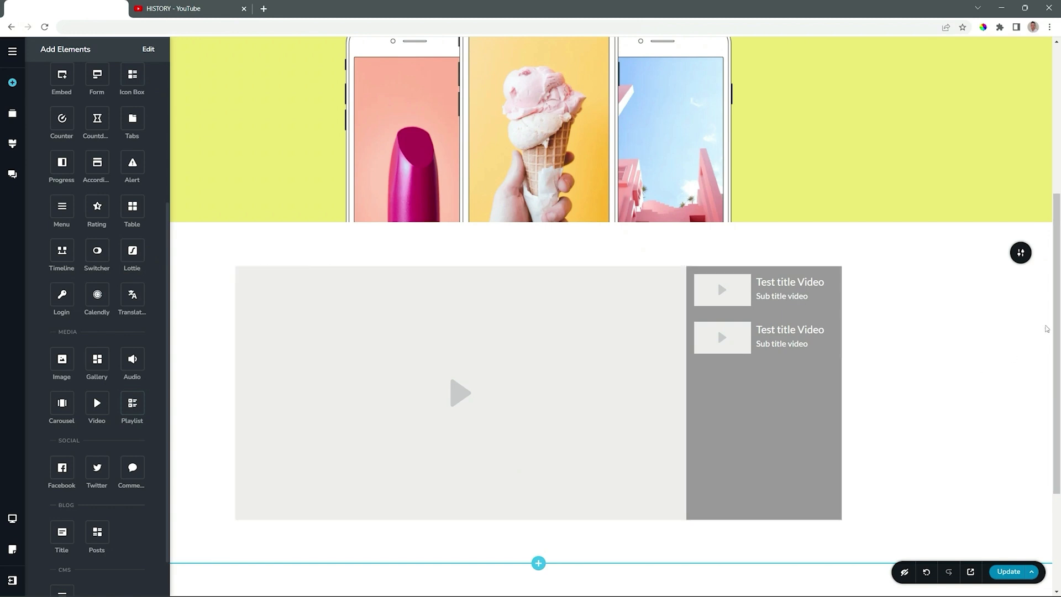
drag(1056, 298, 1056, 326)
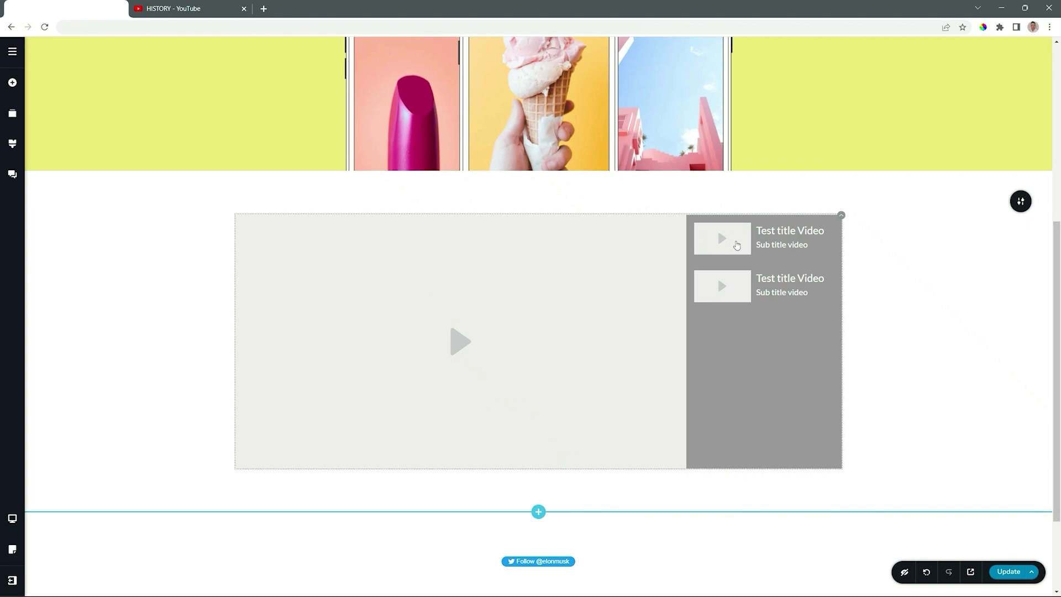
Step: Open the first playlist item's video settings and choose Youtube as the video type
click(740, 243)
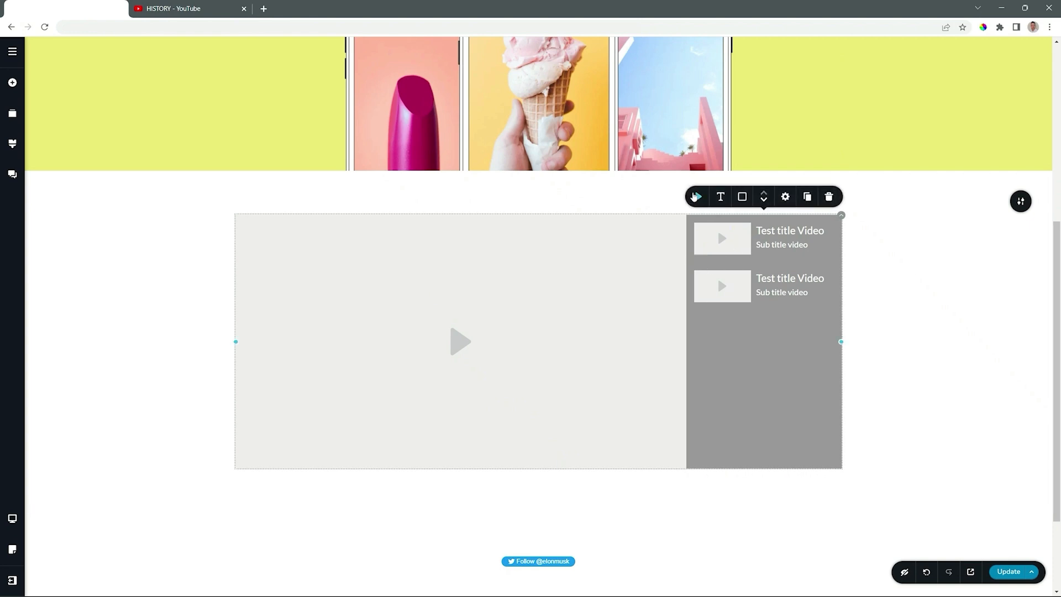
click(695, 197)
click(720, 143)
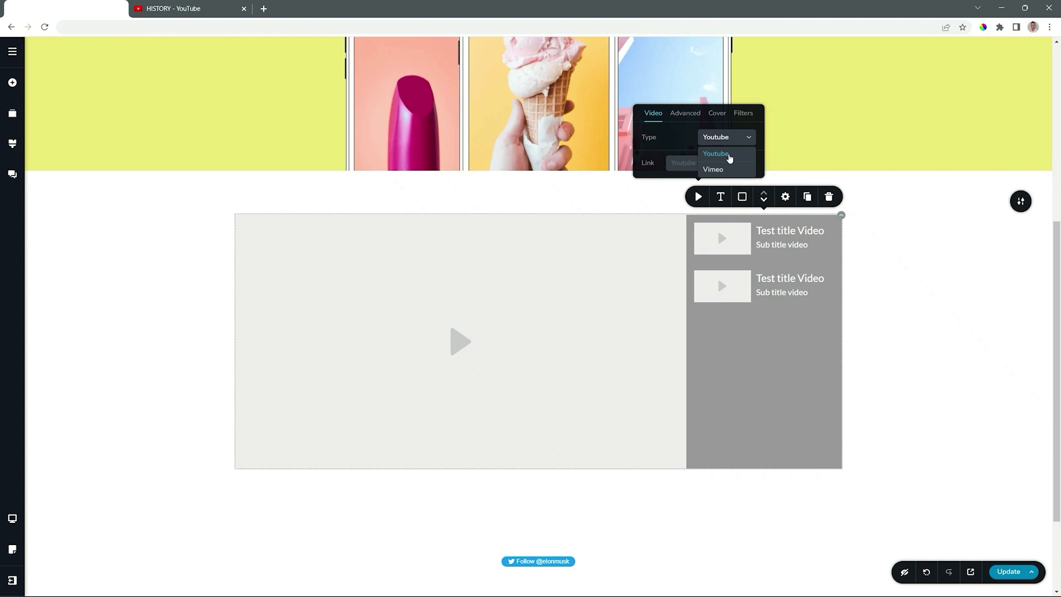
click(716, 157)
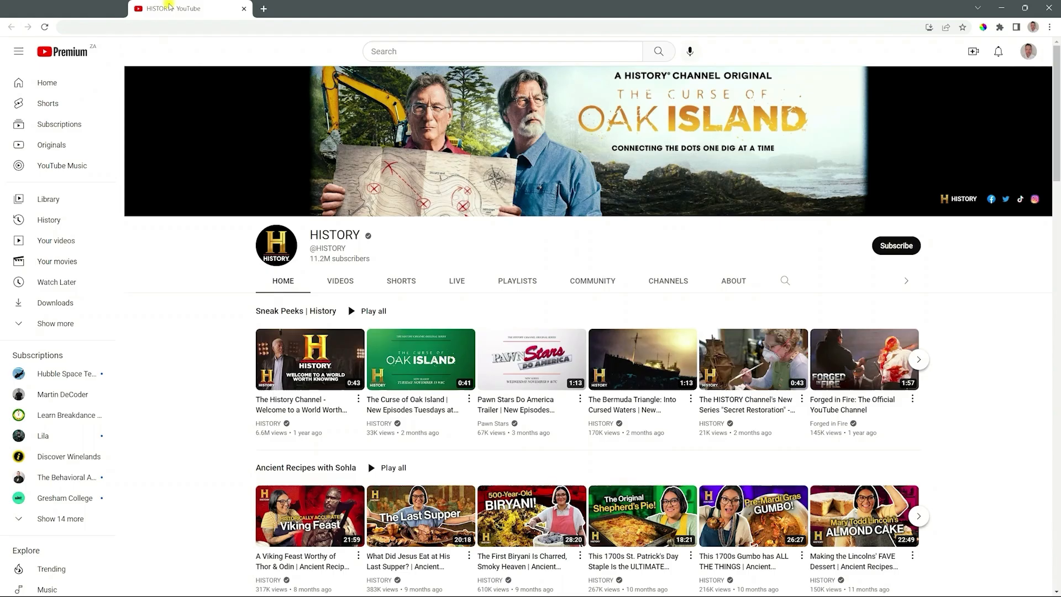
Step: Copy the share link of "The History Channel - Welcome to a World Worth Knowing" from YouTube into the first playlist item's link
key(ctrl+Tab)
click(357, 399)
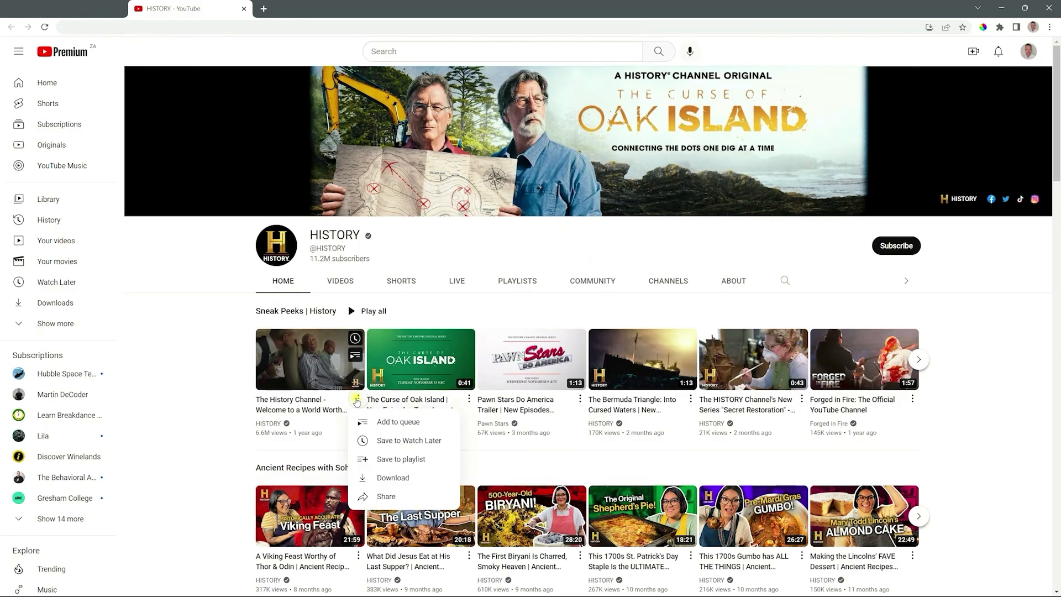
click(387, 496)
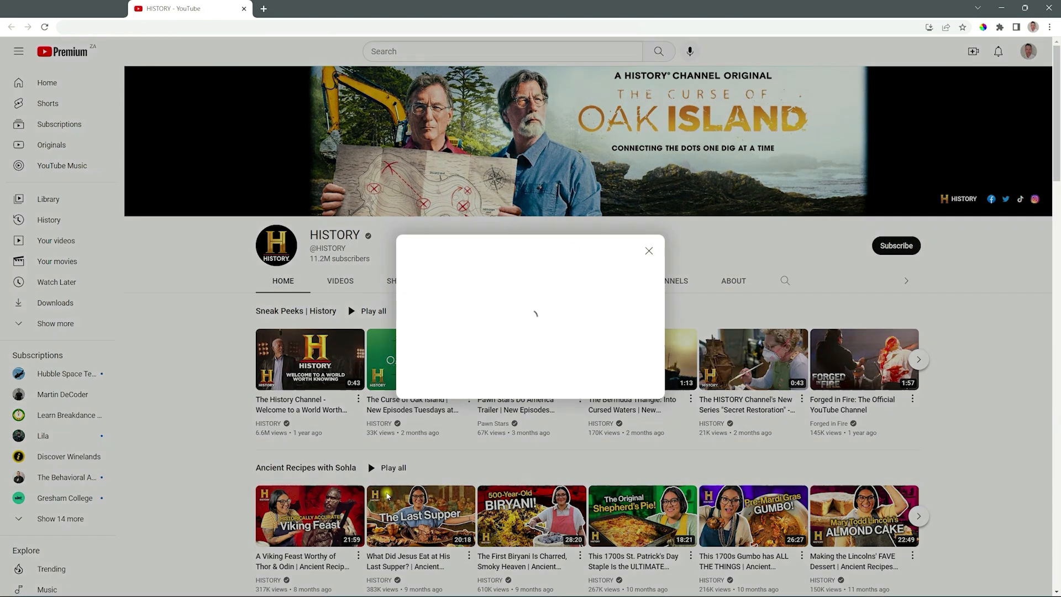
click(636, 379)
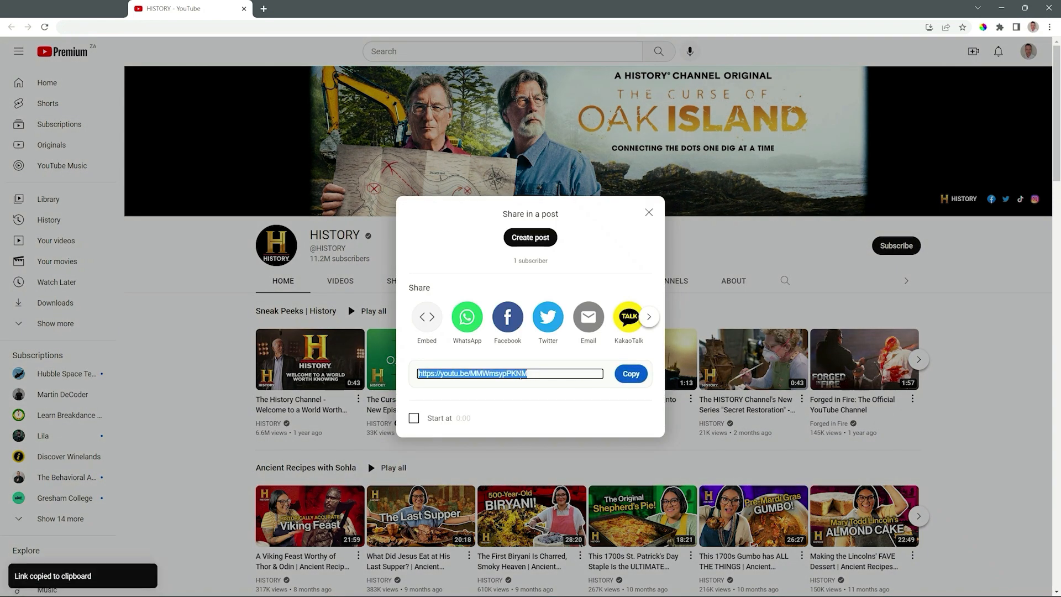
click(83, 9)
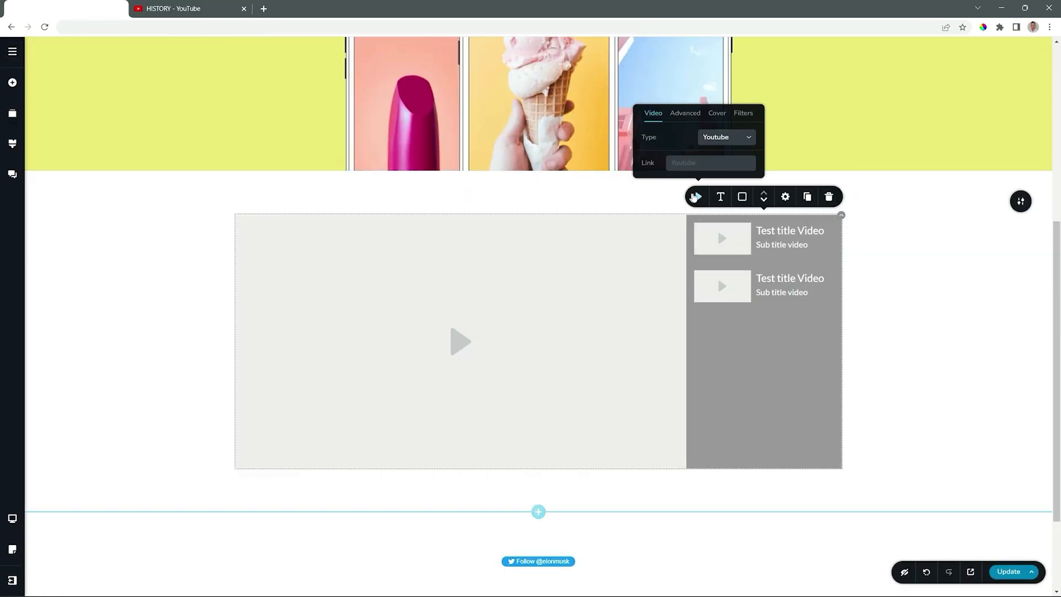
click(700, 163)
key(ctrl+v)
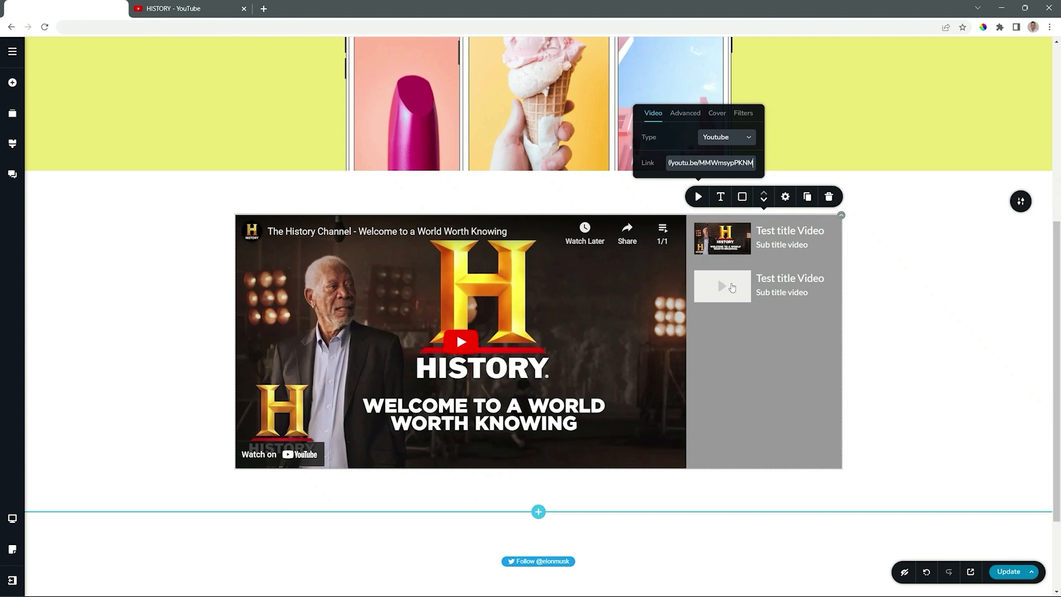
Step: Copy the share link of "The Curse of Oak Island" video from the HISTORY YouTube channel into the second playlist item's link
click(732, 288)
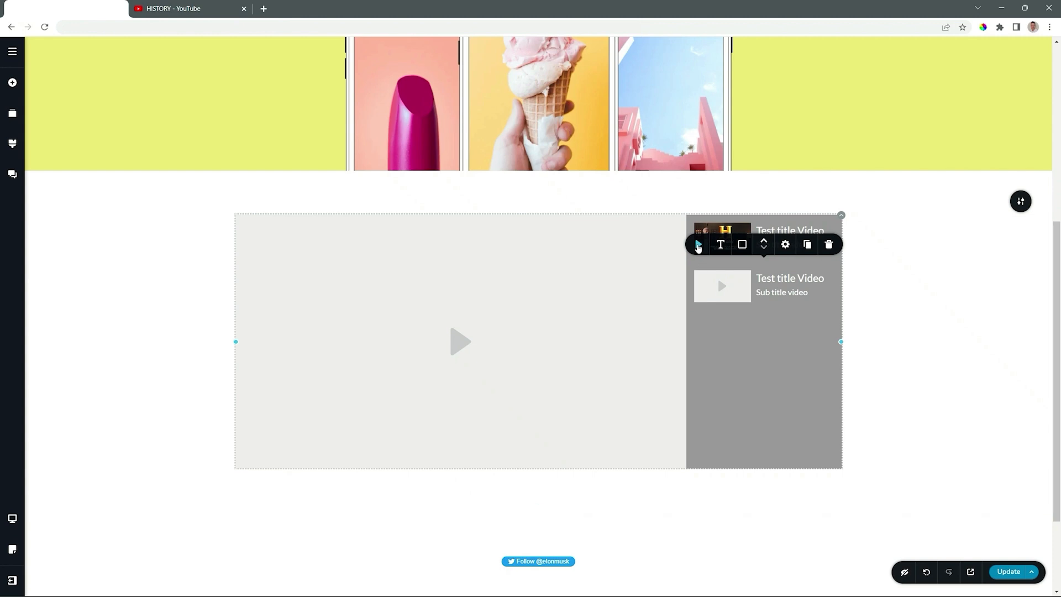
click(698, 244)
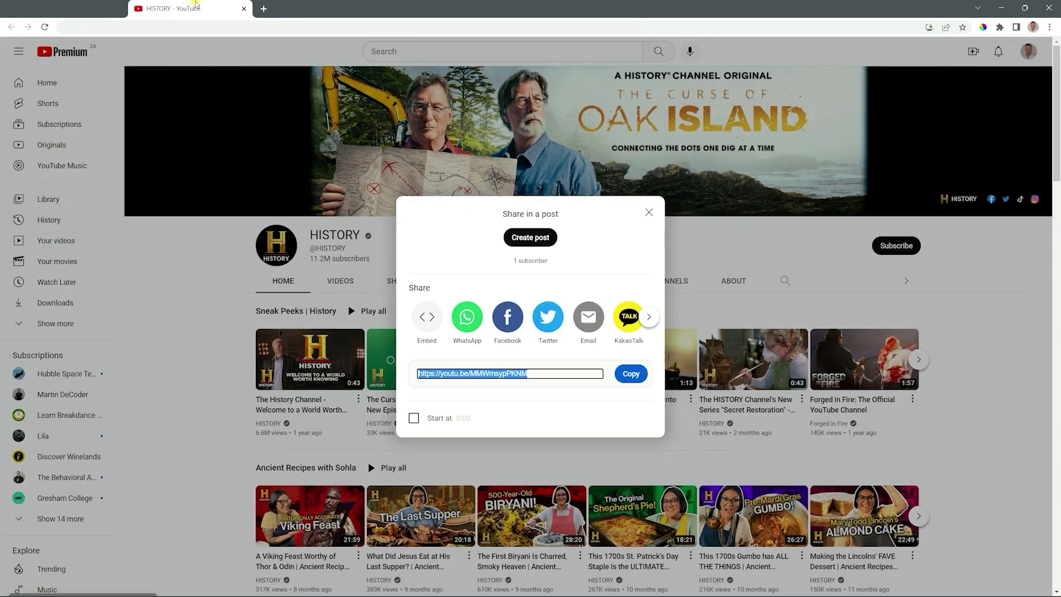
click(188, 8)
click(649, 212)
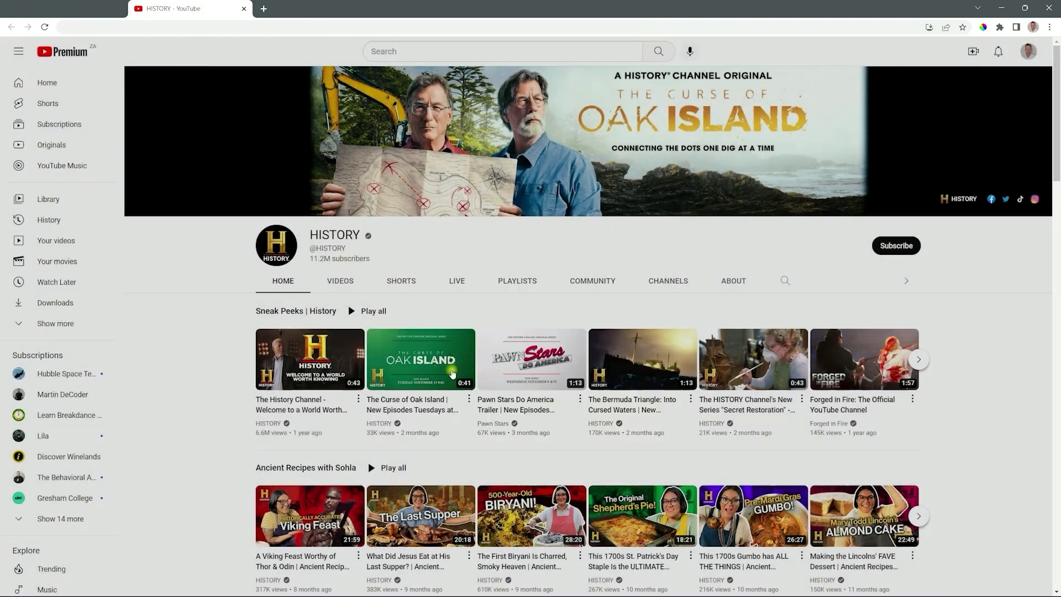
click(468, 399)
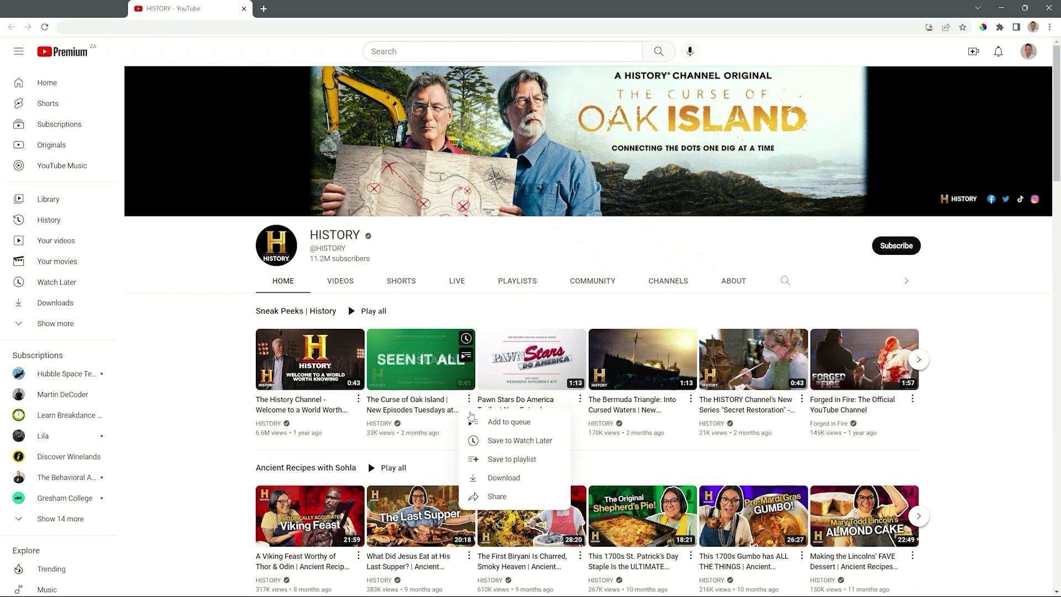
click(496, 496)
click(628, 380)
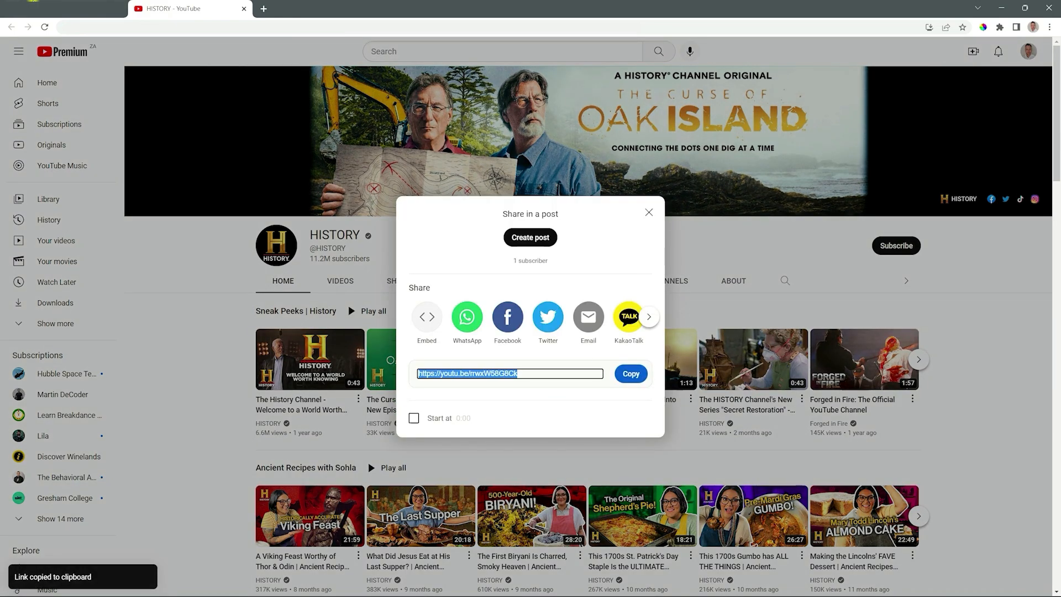
key(ctrl+Tab)
click(671, 210)
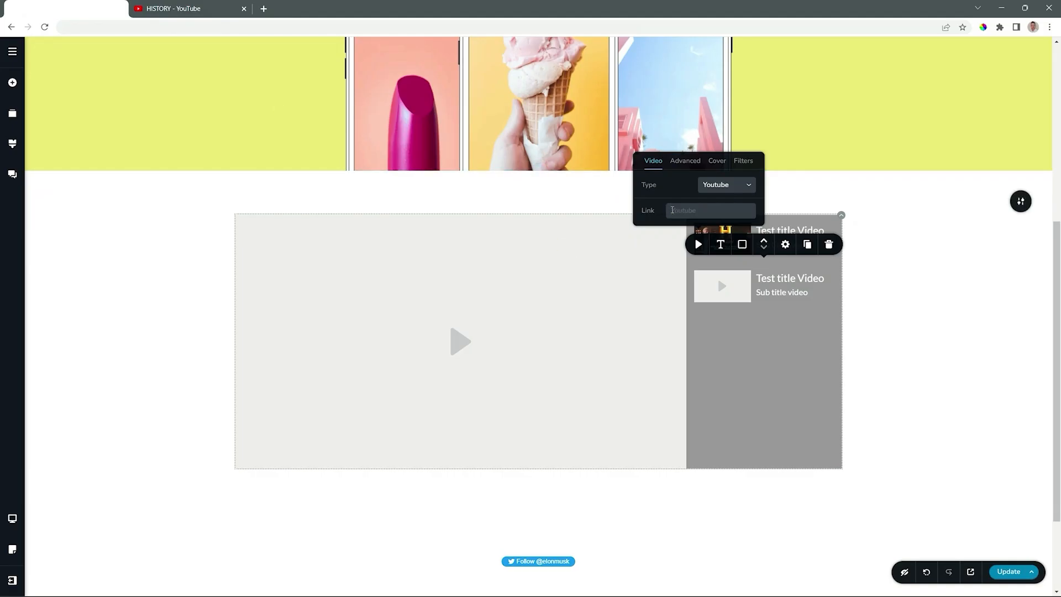
key(ctrl+v)
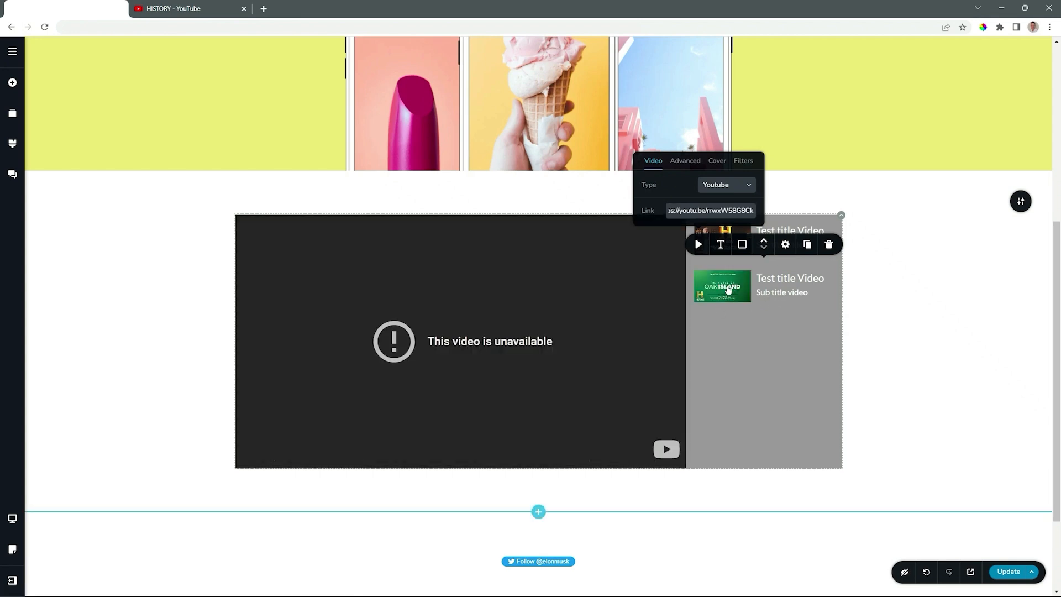
Step: Duplicate the second playlist item three times to make five videos in the playlist
click(728, 290)
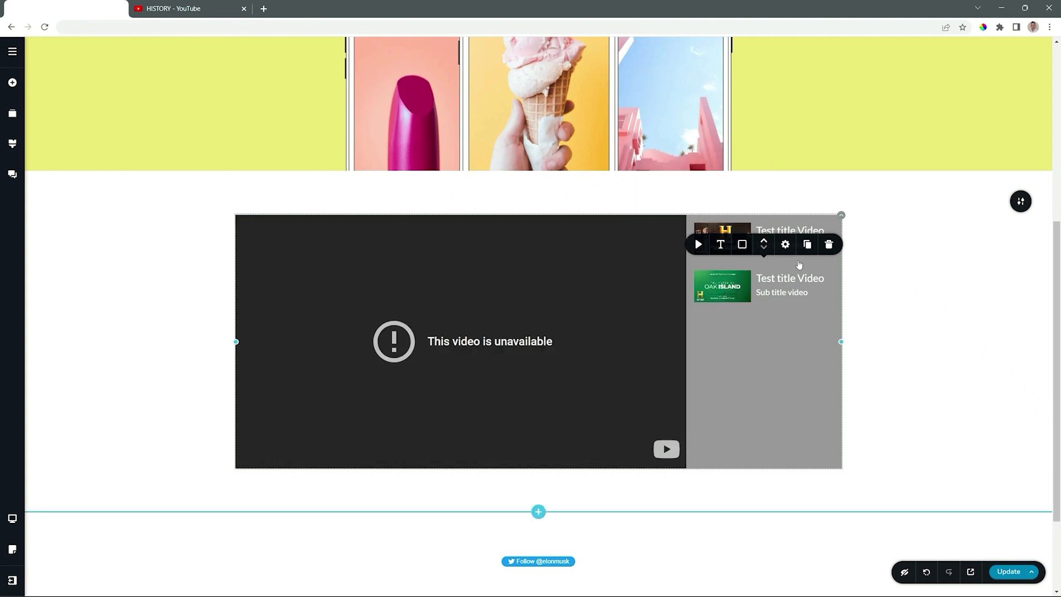
click(807, 245)
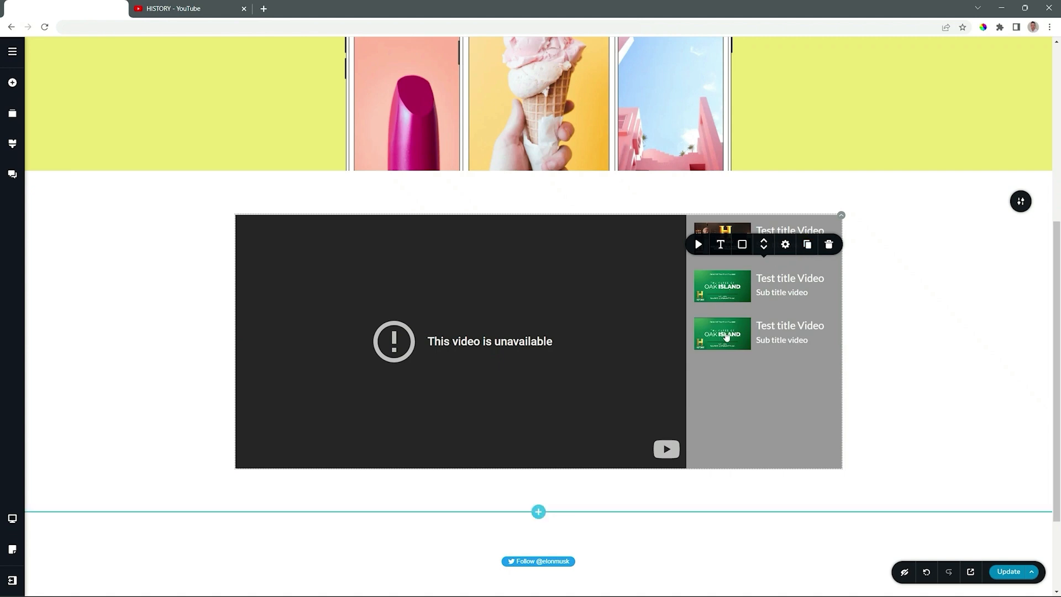
click(807, 244)
click(807, 245)
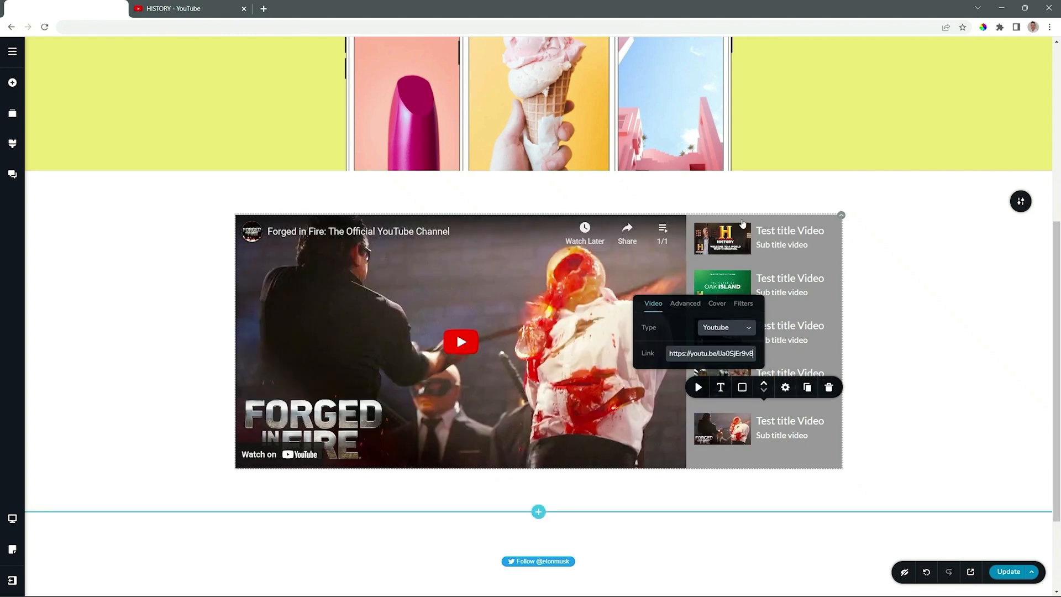
Step: Check the first, third and fifth playlist videos by loading each in the editor's player
click(731, 235)
click(731, 330)
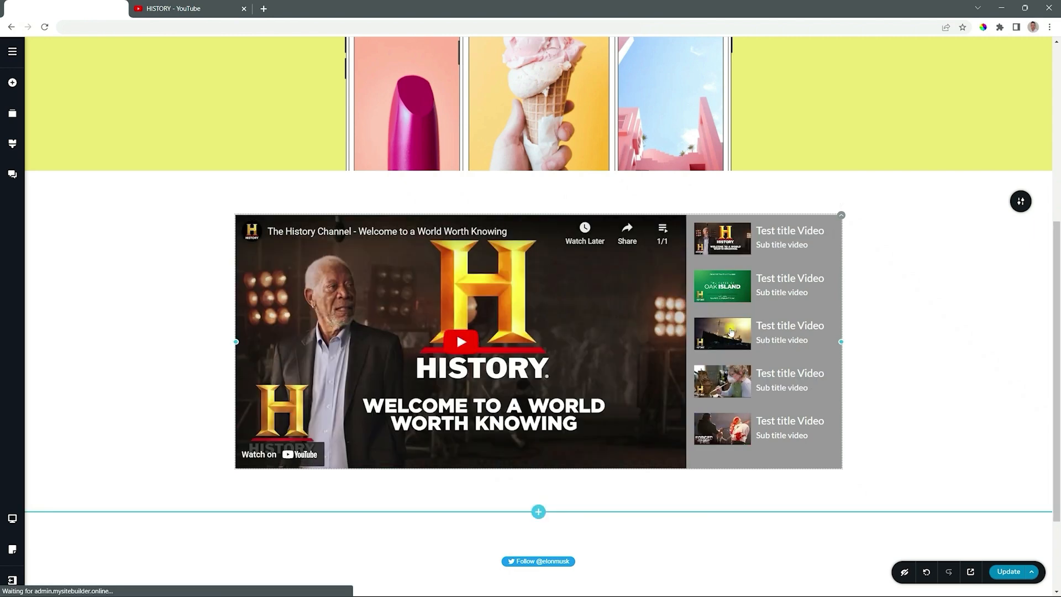
click(729, 416)
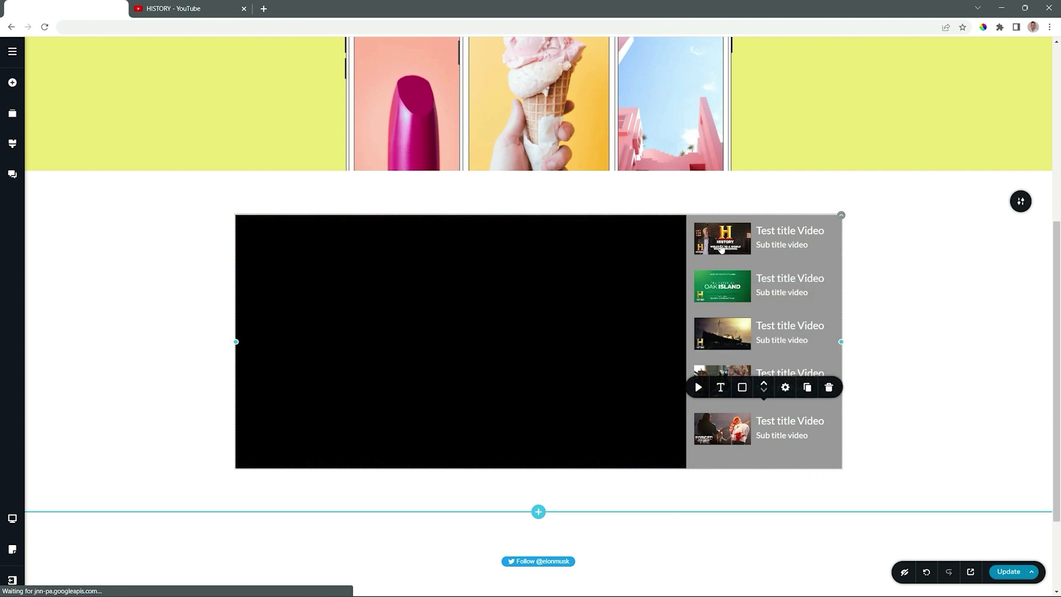
Step: Save the page update and open the live page at the playlist section
click(1010, 573)
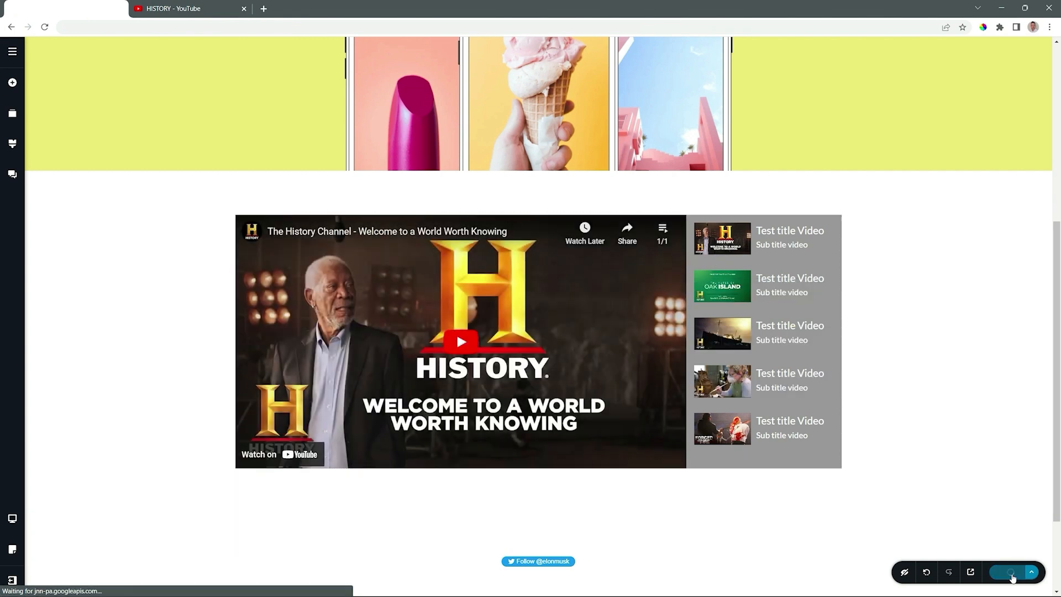
click(971, 572)
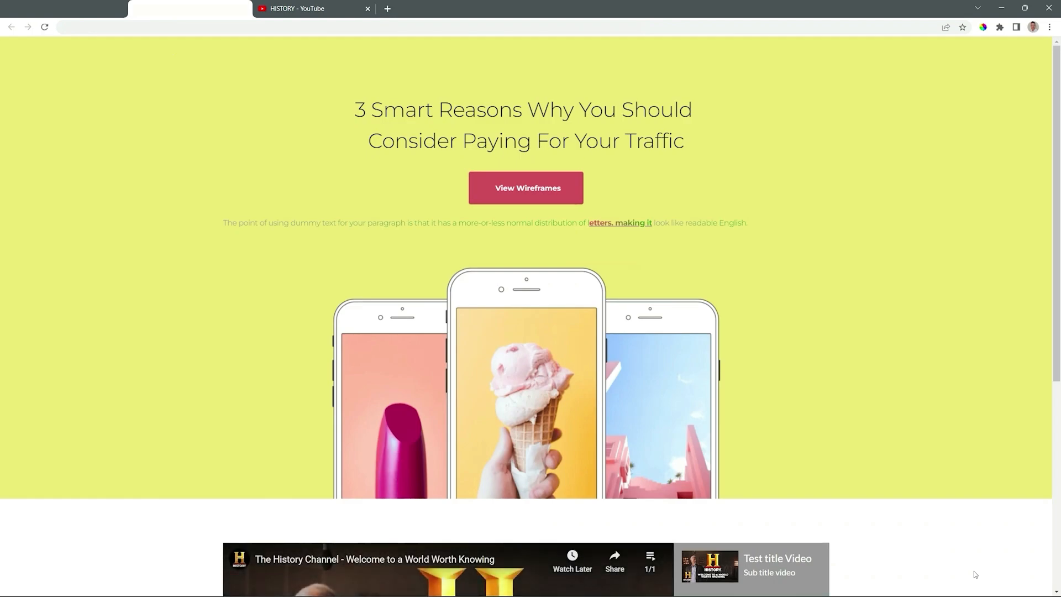
scroll(1054, 259, down, 6)
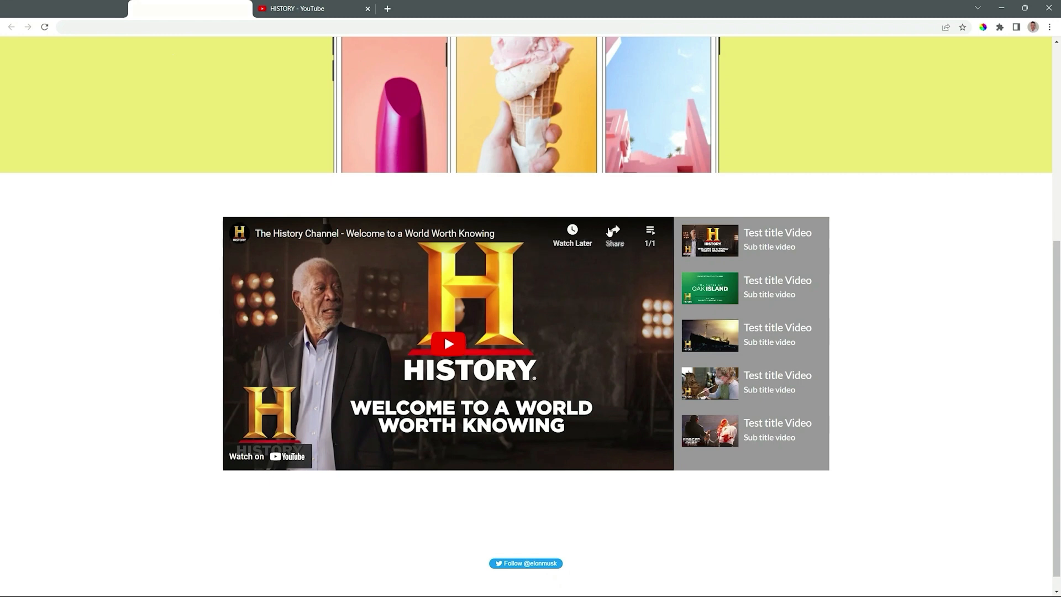
Step: Play the first three playlist videos on the live page and pause the Bermuda Triangle video
click(712, 247)
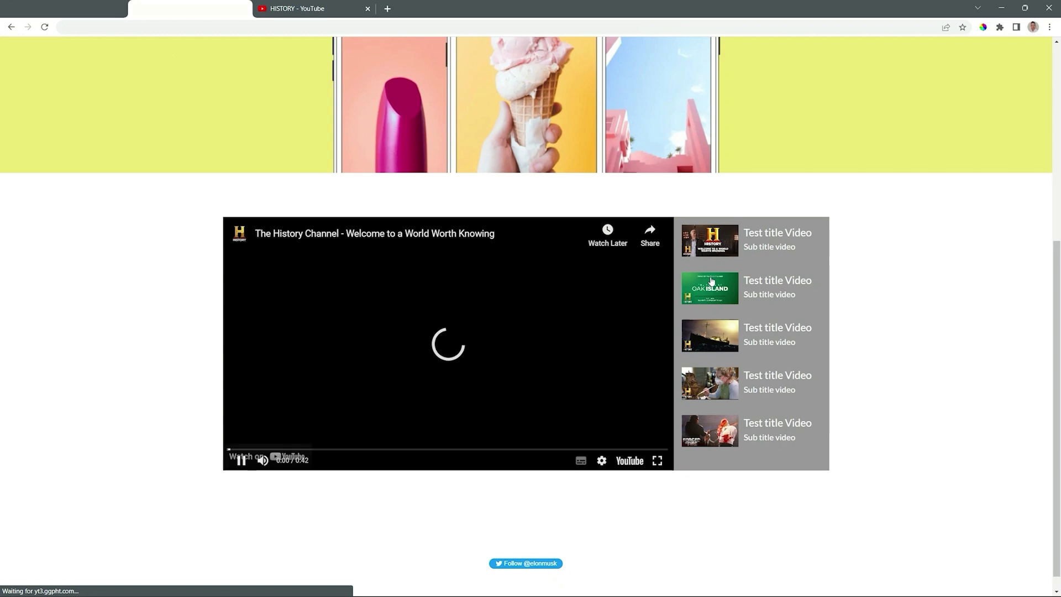
click(710, 293)
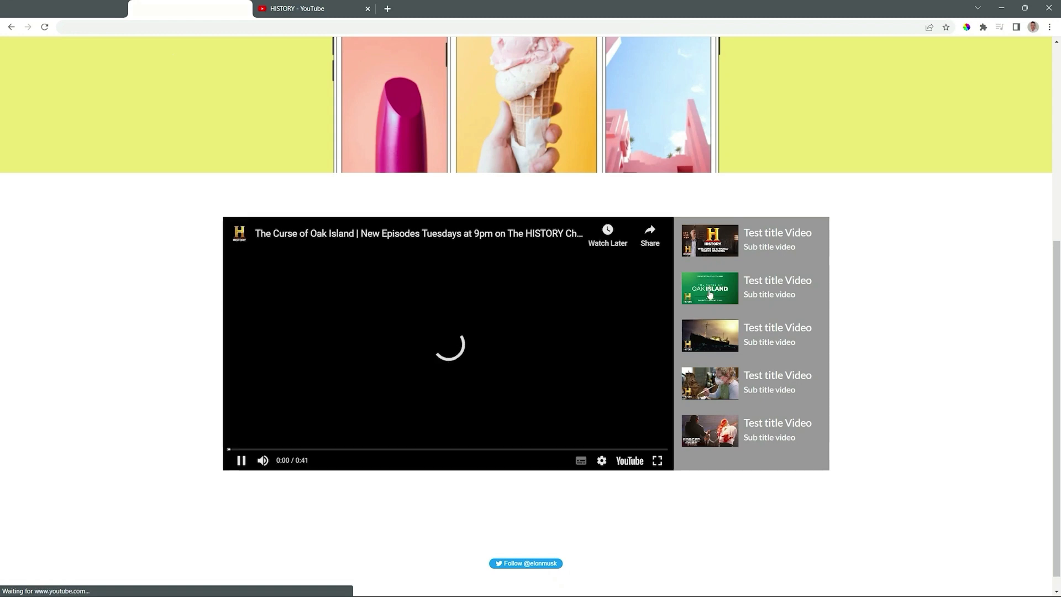
click(711, 339)
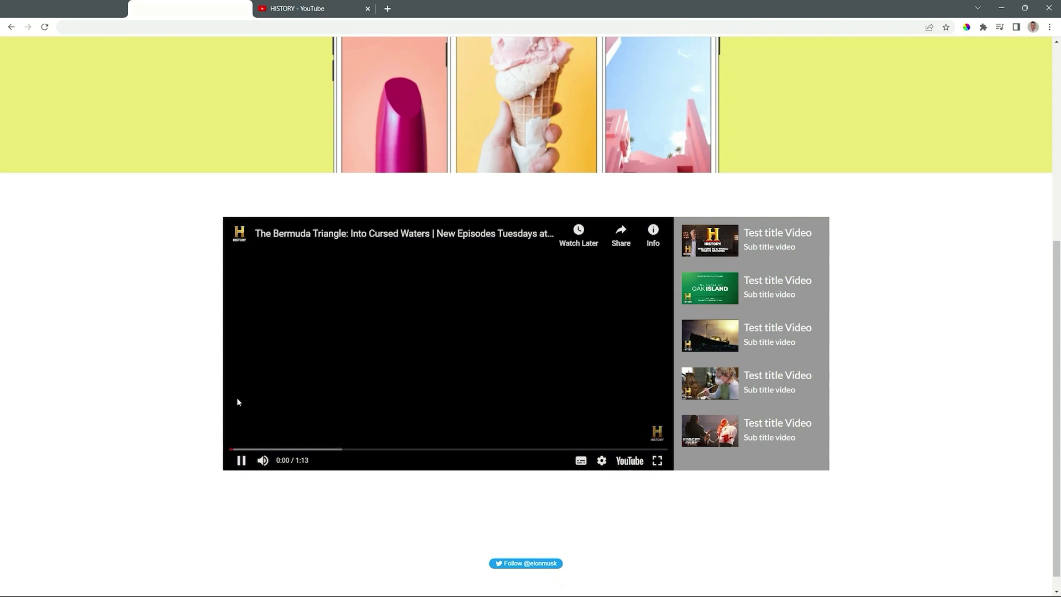
click(241, 460)
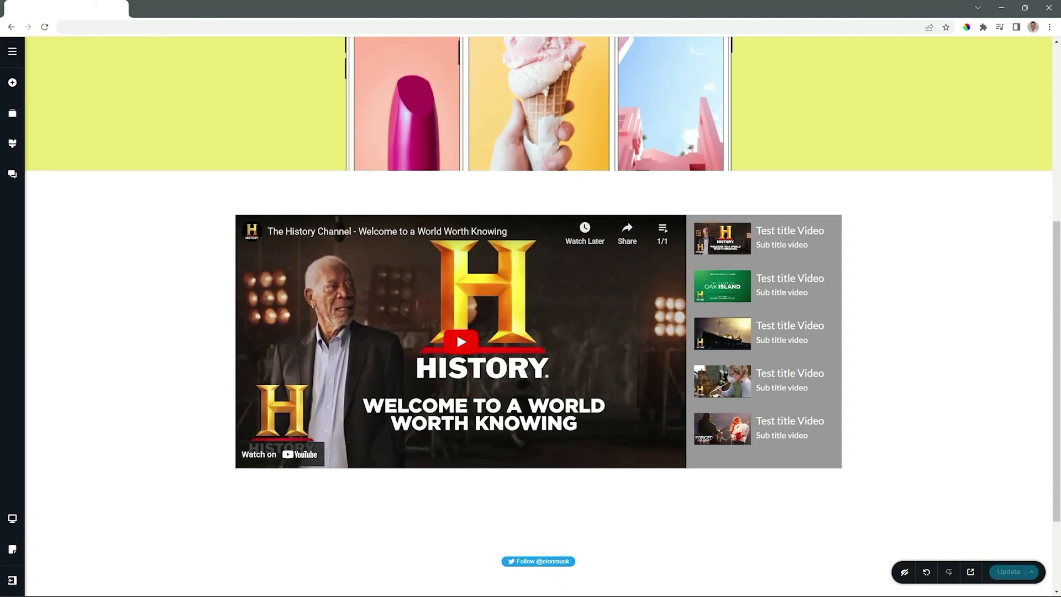
Step: Return to the page editor and set the whole playlist's position to Vertical
click(506, 438)
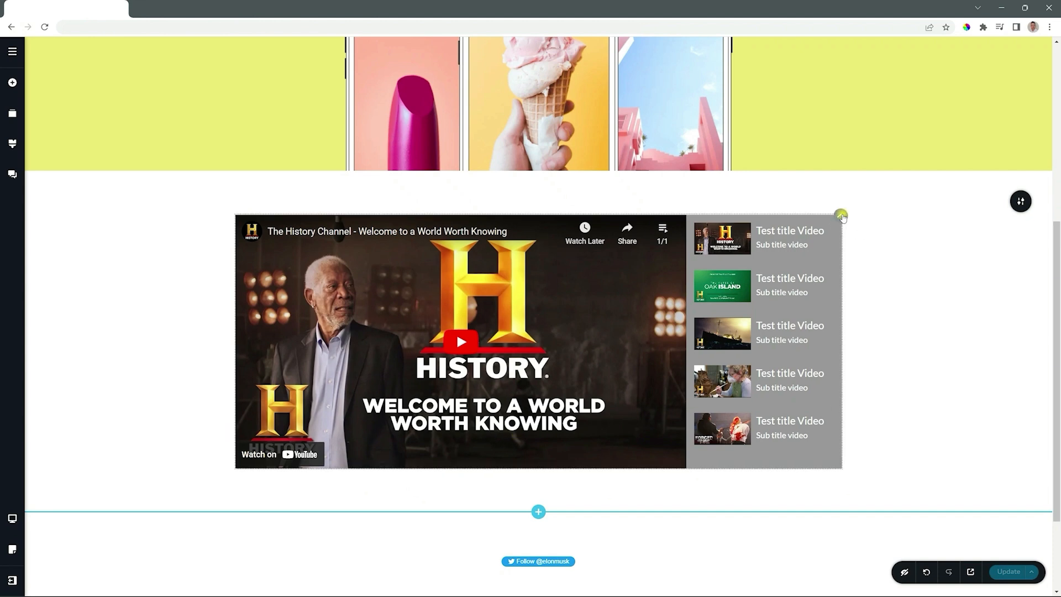
click(786, 241)
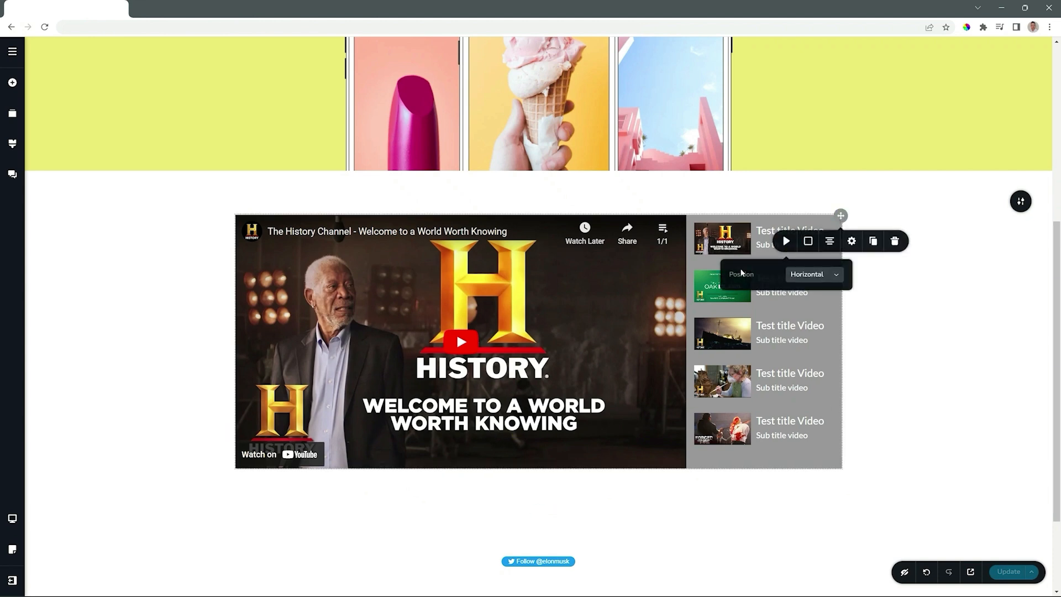
click(821, 277)
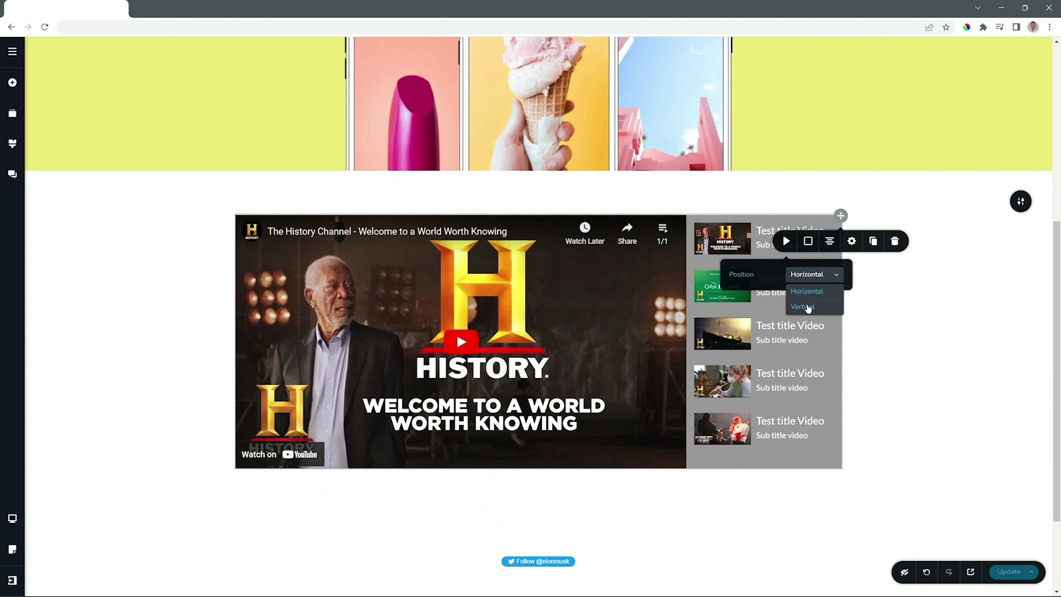
click(807, 303)
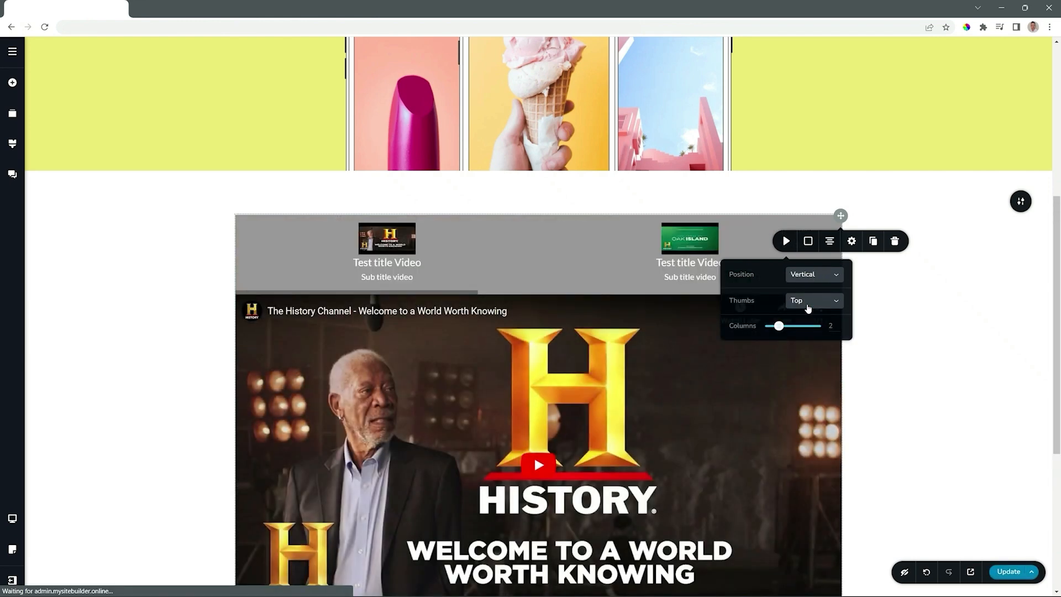
scroll(815, 309, down, 1)
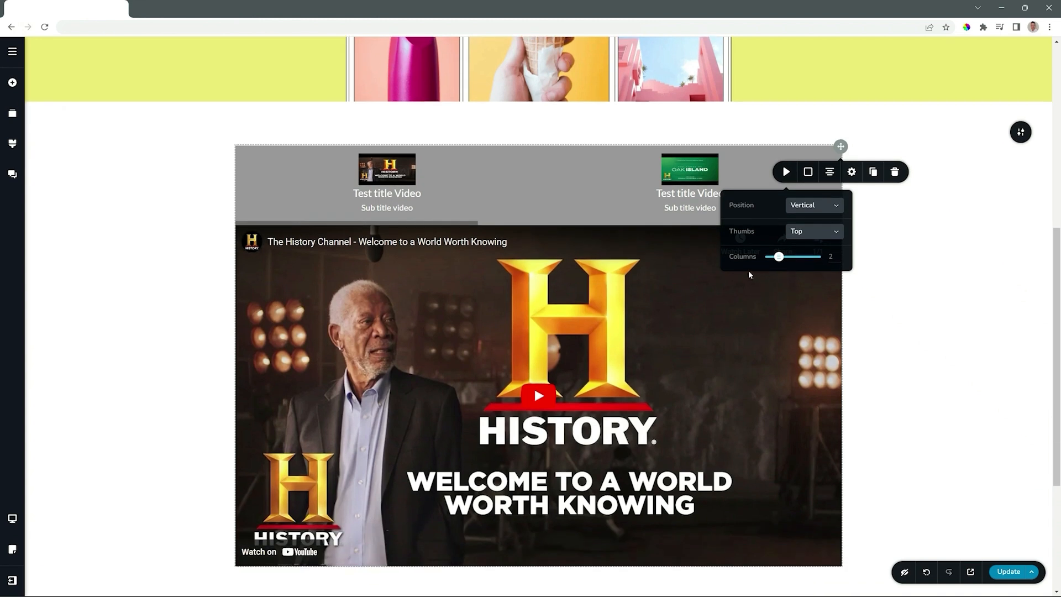
Step: Try the vertical playlist with 6 thumbnail columns, reduce them to 3, and set the playlist's position to Horizontal
drag(781, 260, 815, 256)
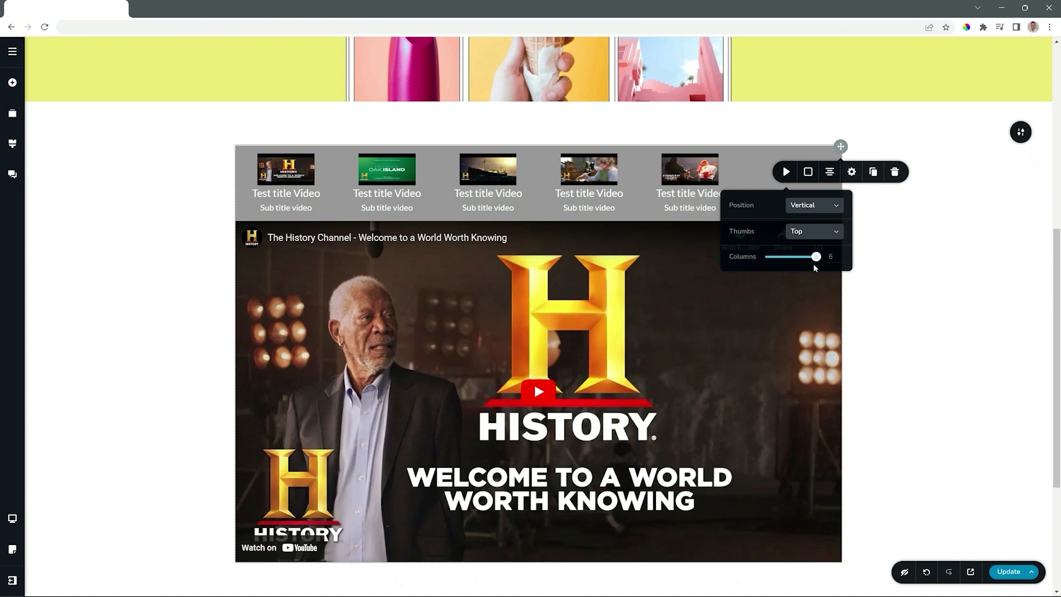
drag(815, 258, 790, 260)
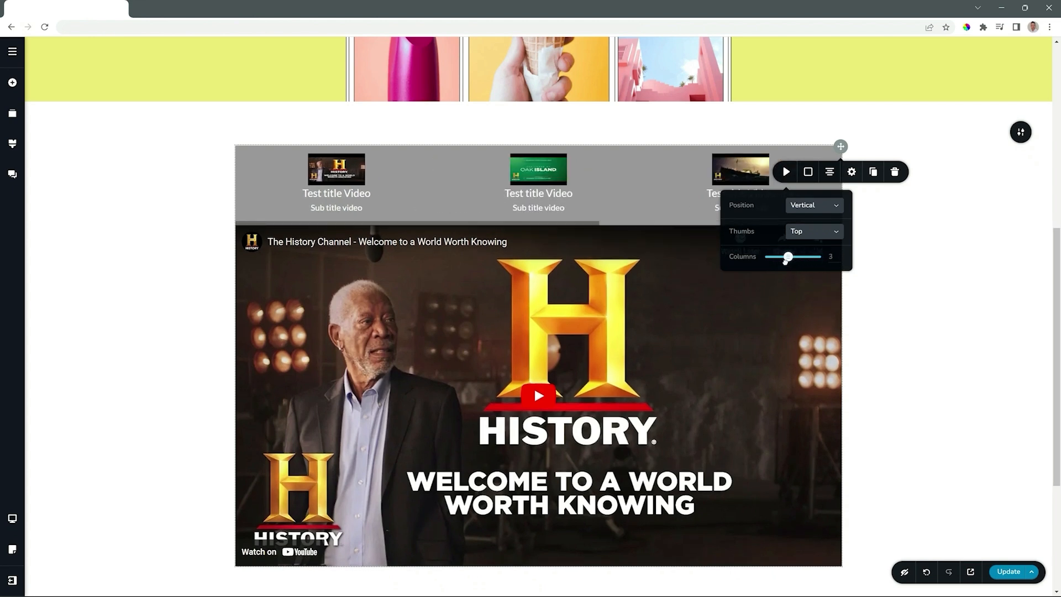
click(801, 206)
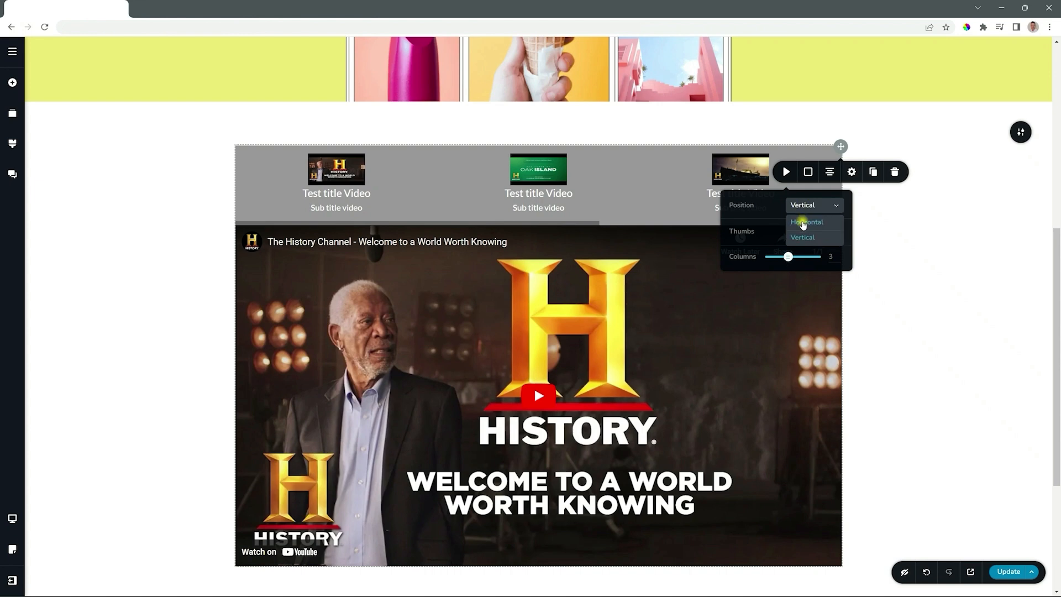
click(803, 224)
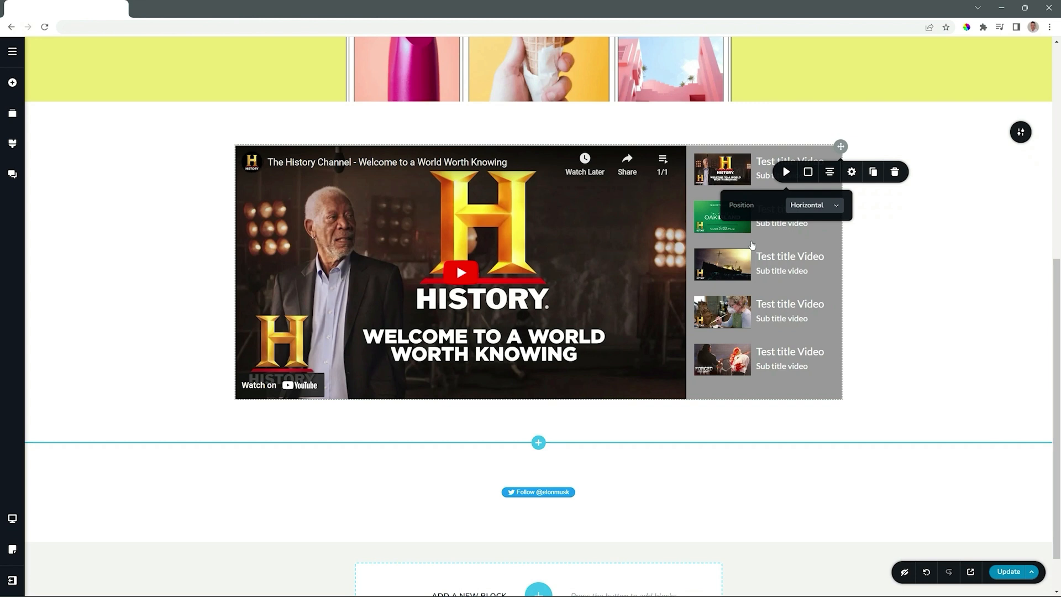
Step: Try a wider sidebar of 377 px on the playlist and set it back to 300 px
click(807, 172)
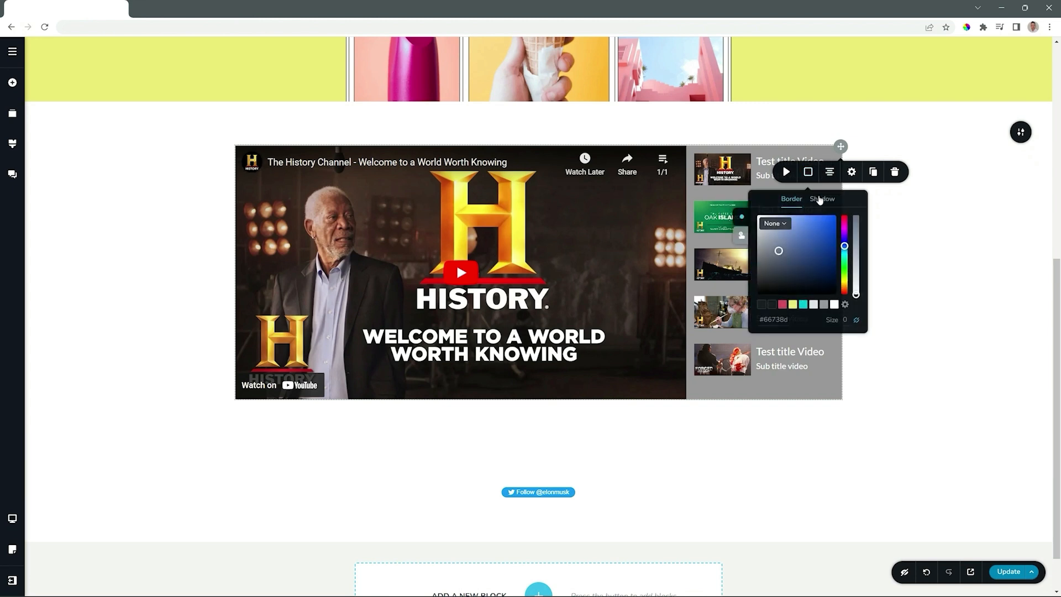
click(851, 172)
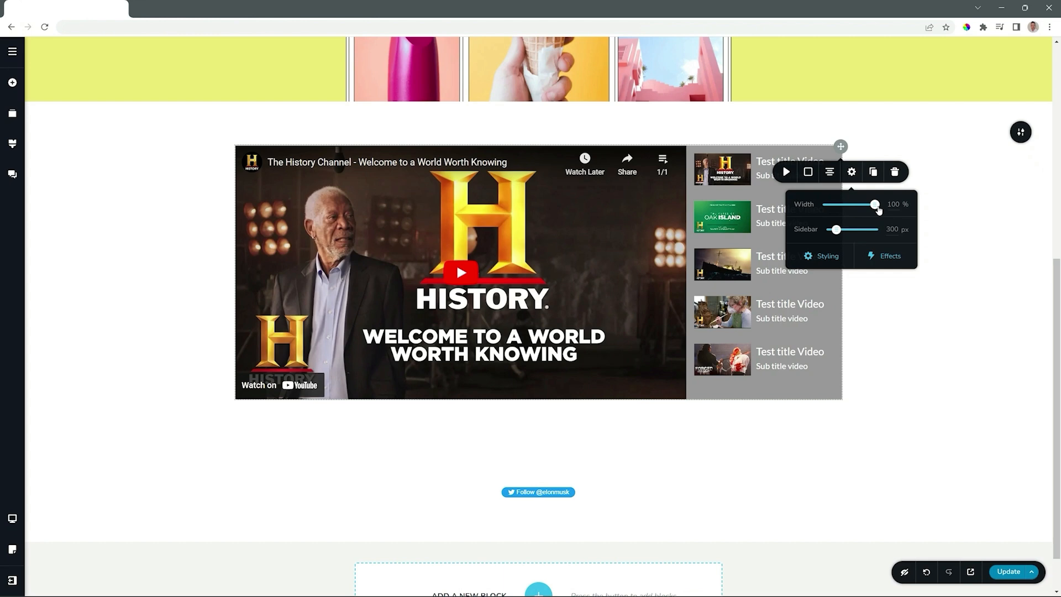
mouse_move(878, 208)
mouse_down()
mouse_move(861, 205)
mouse_move(891, 210)
mouse_up()
mouse_move(836, 232)
mouse_down()
mouse_move(851, 249)
mouse_move(840, 249)
mouse_up()
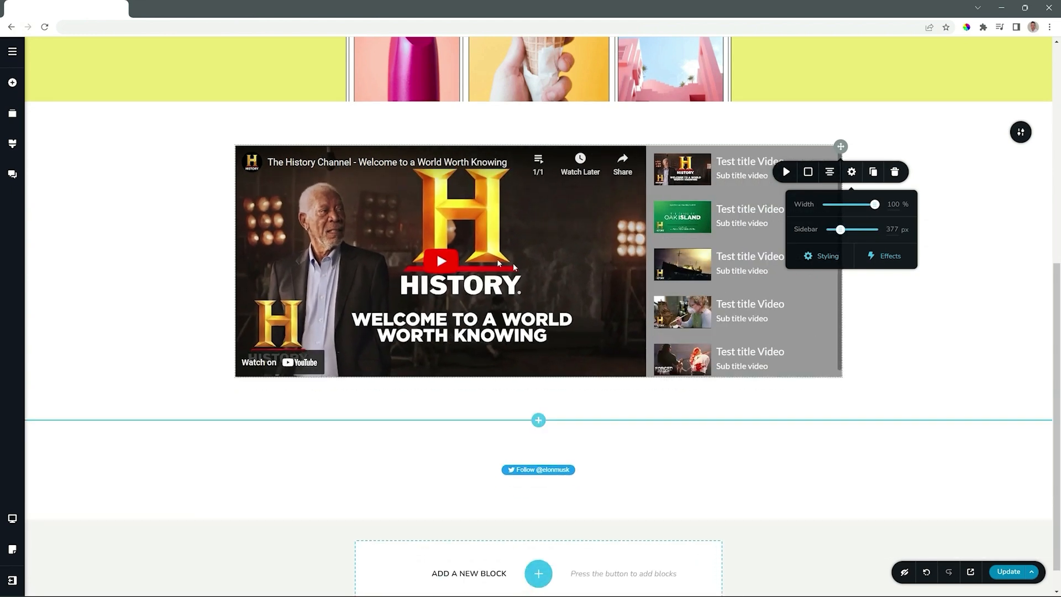
double_click(891, 229)
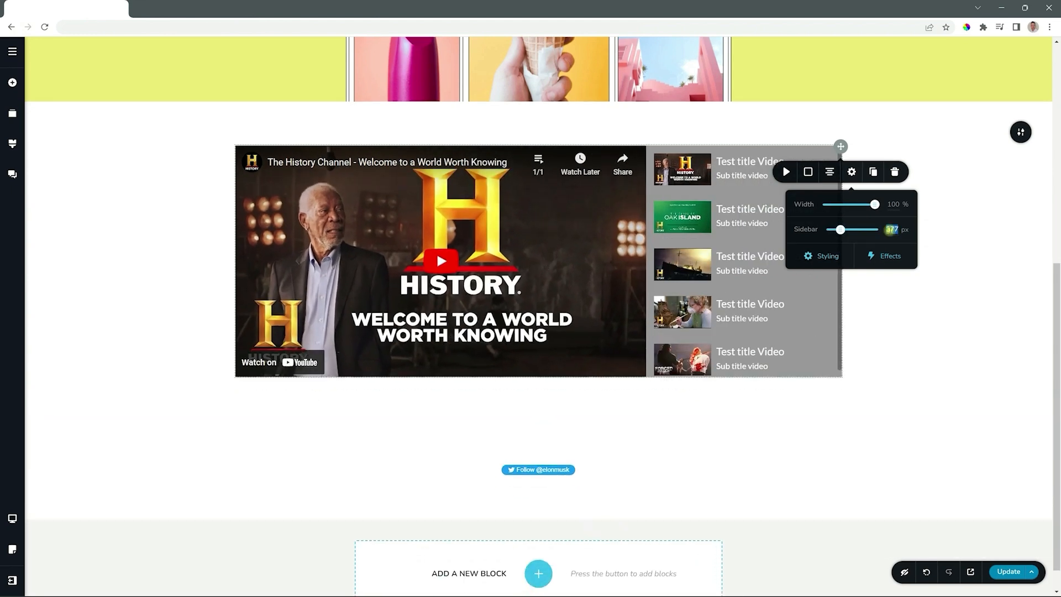
text(300)
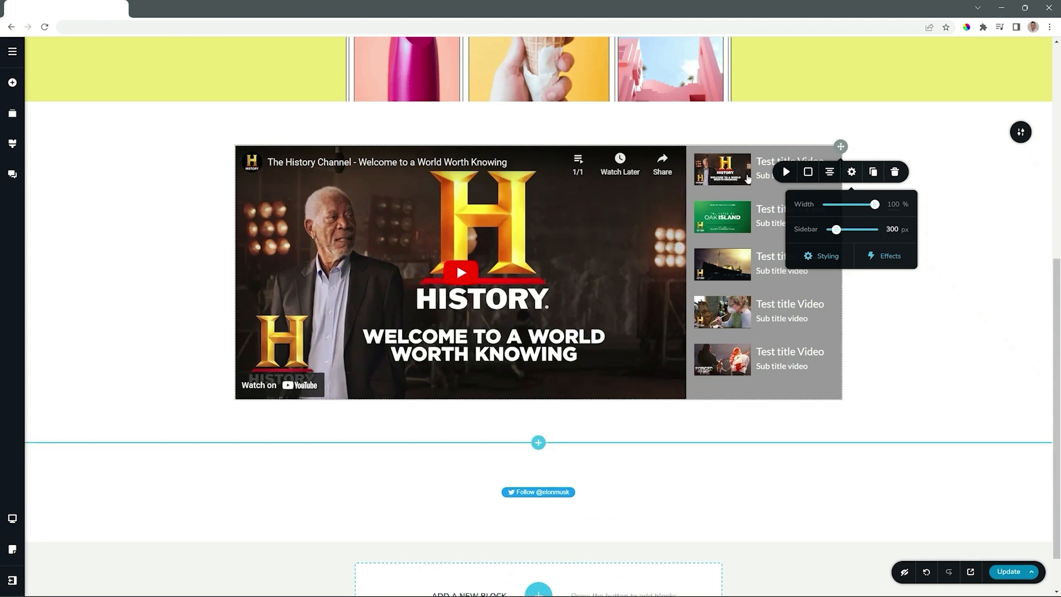
Step: Examine the whole playlist's styling and effects options
click(836, 255)
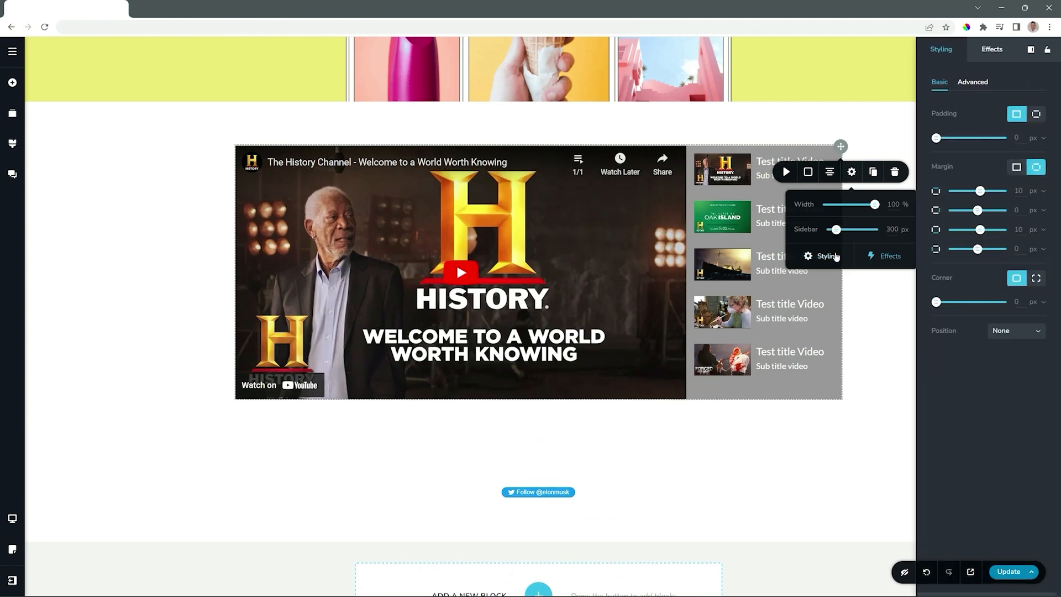
click(879, 257)
click(835, 258)
click(850, 173)
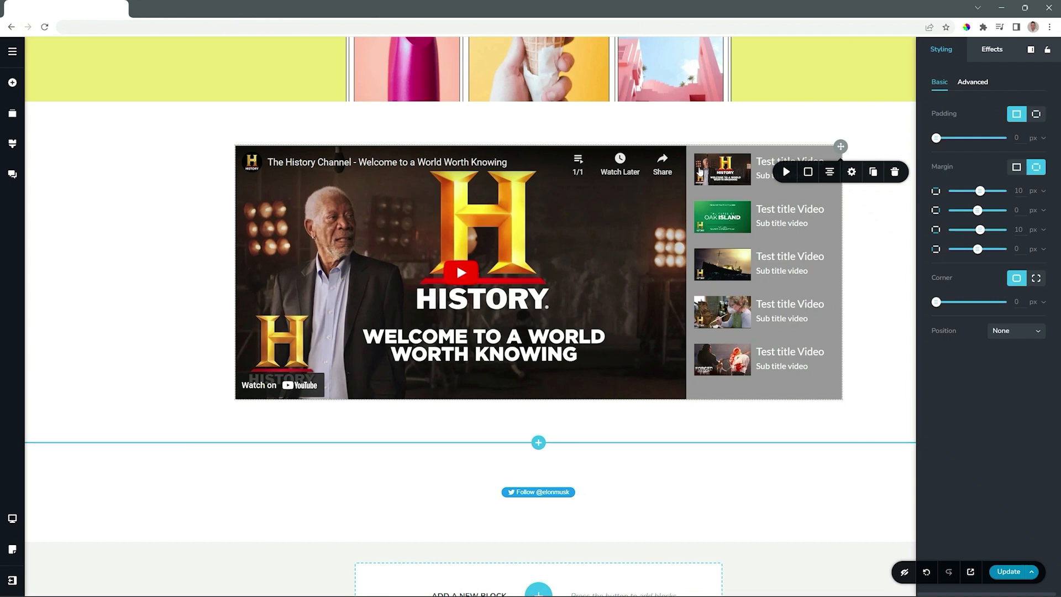
Step: Turn the first playlist item's branding off and back on, and leave both its player controls and branding enabled
click(726, 172)
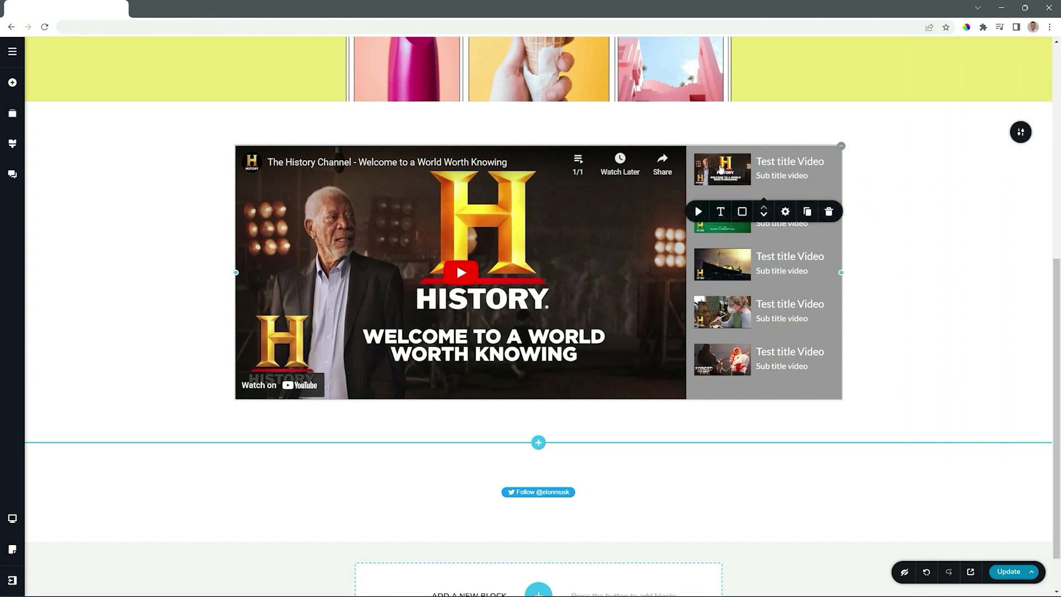
click(697, 211)
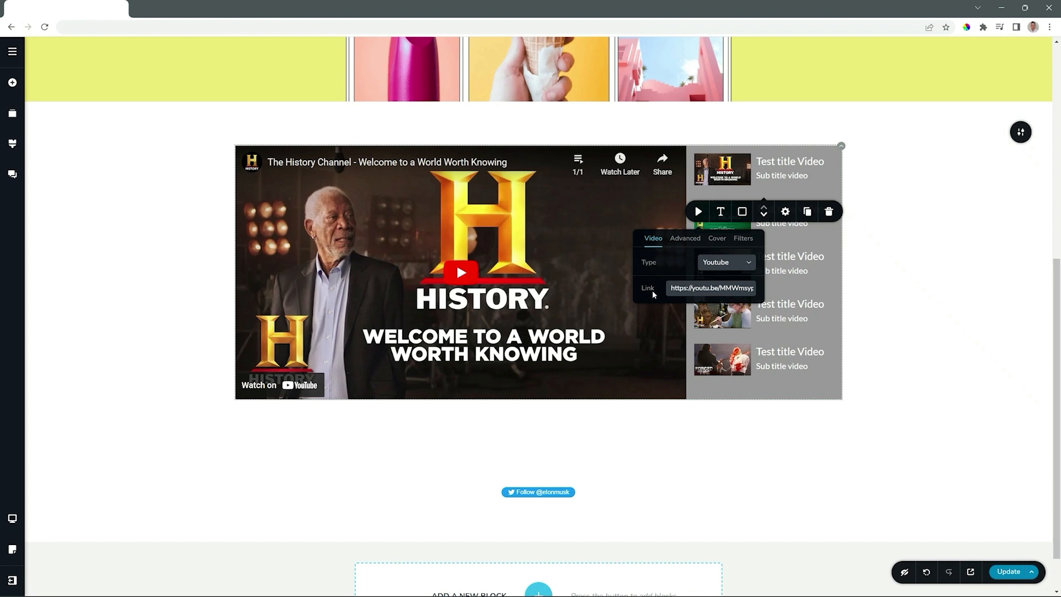
click(684, 242)
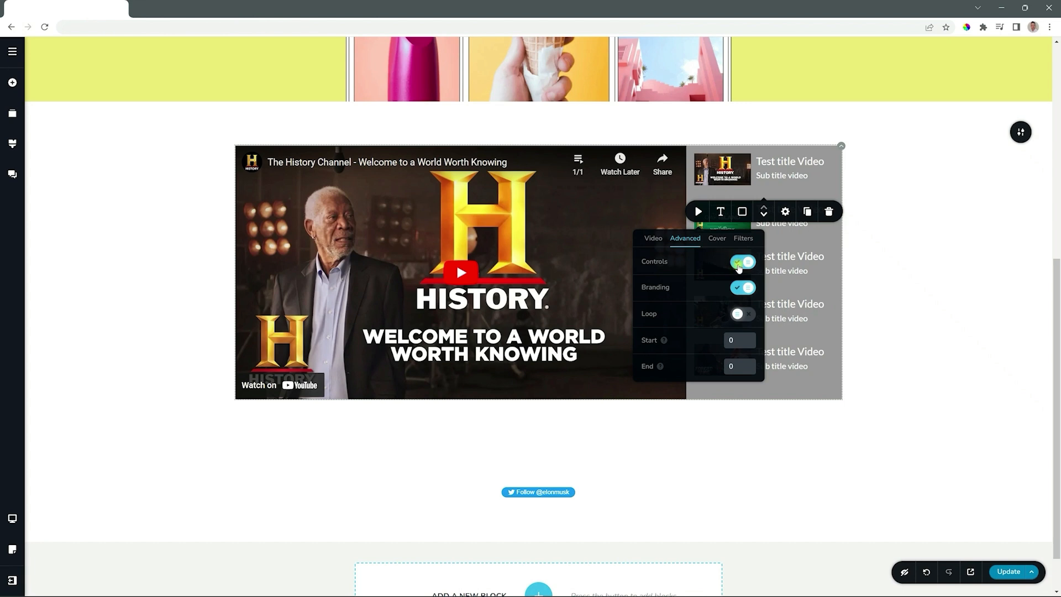
click(738, 263)
click(738, 263)
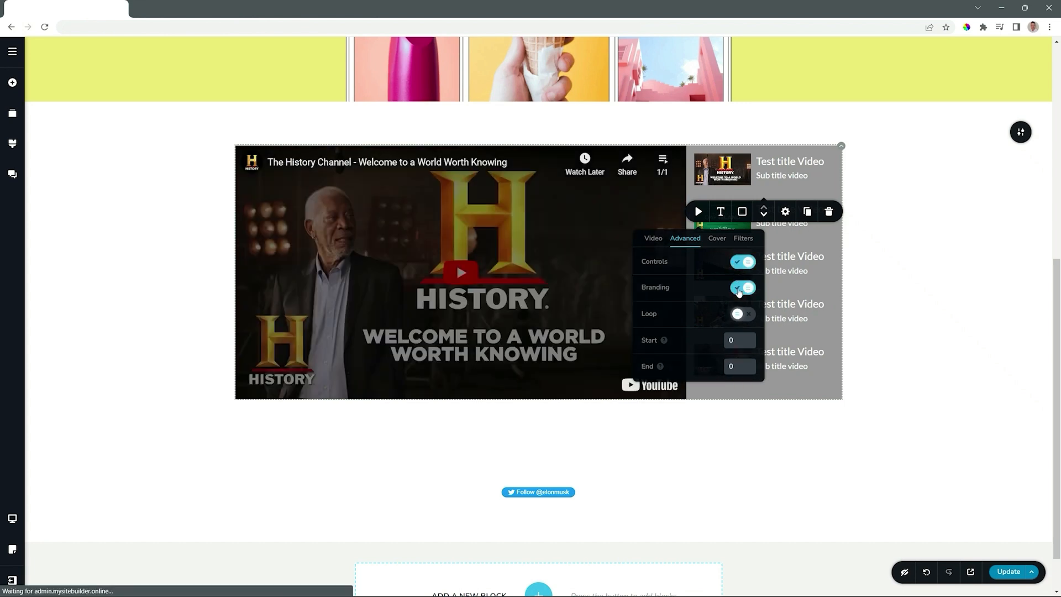
click(739, 288)
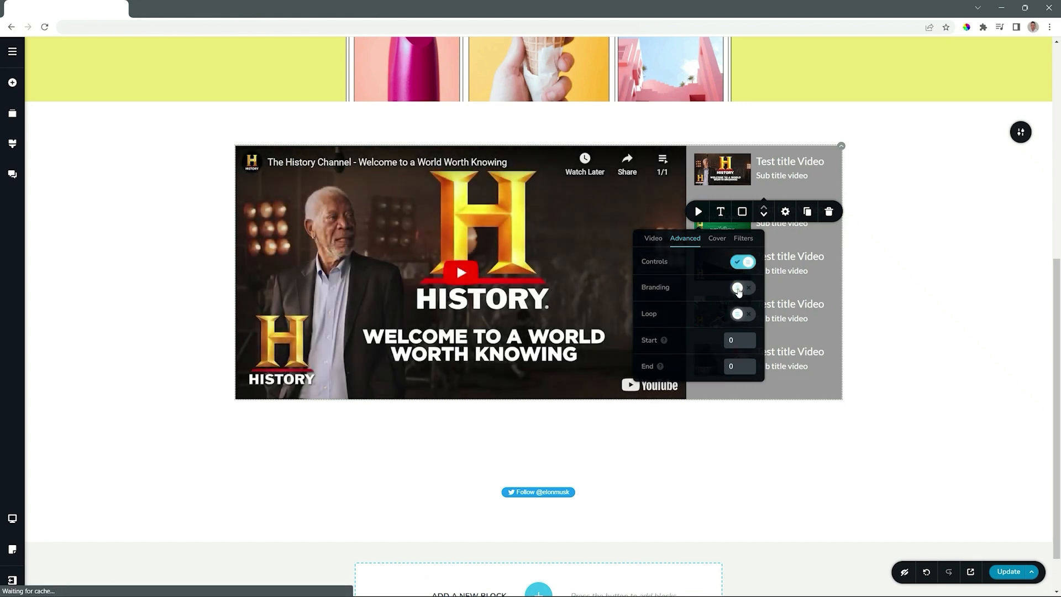
click(739, 289)
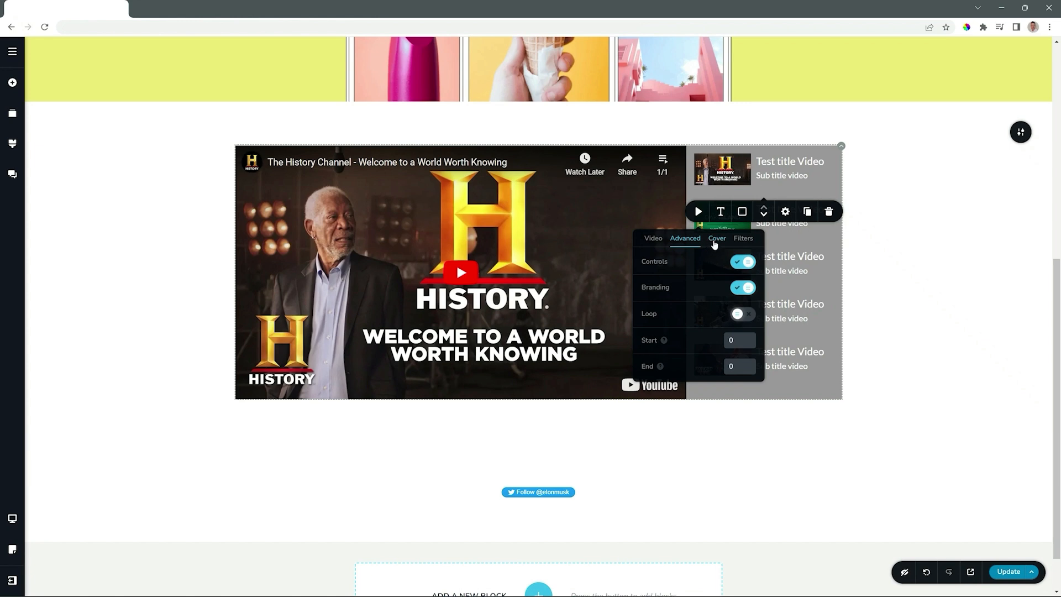
Step: Look over the first playlist item's cover and filter options and return to its video link settings
click(715, 241)
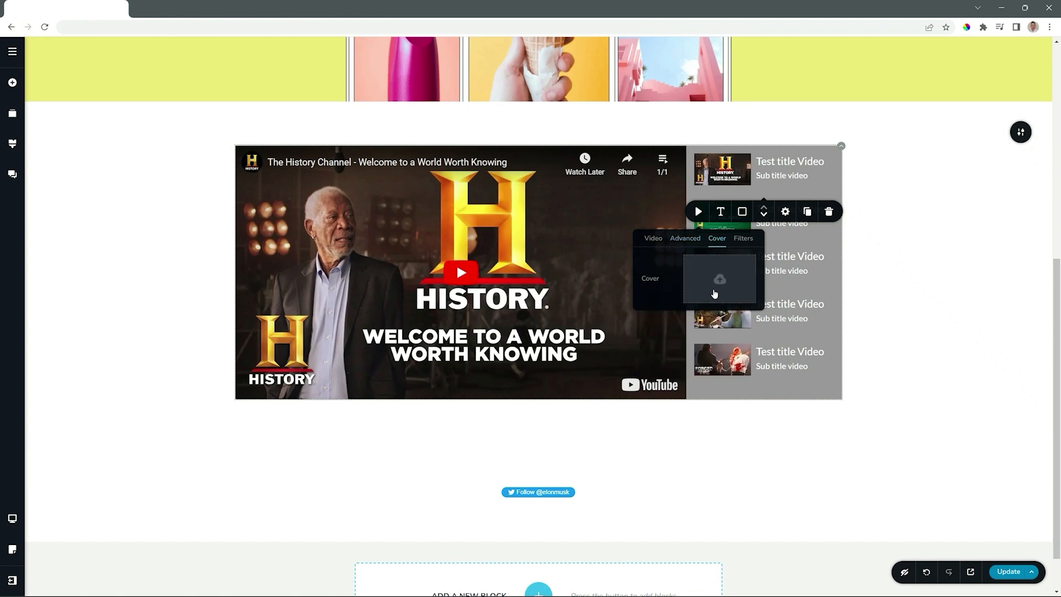
click(743, 238)
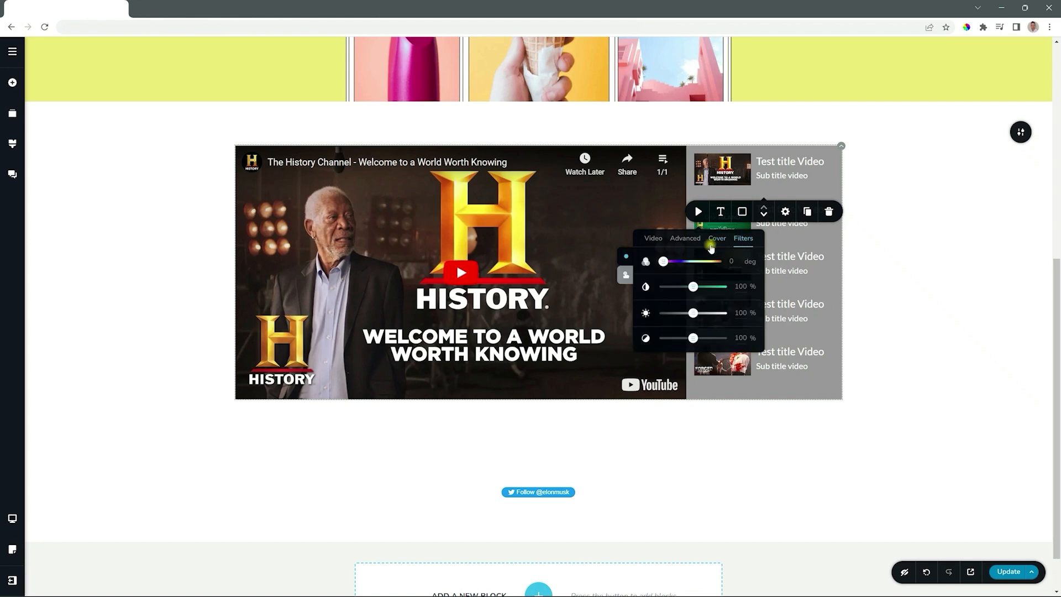
click(650, 241)
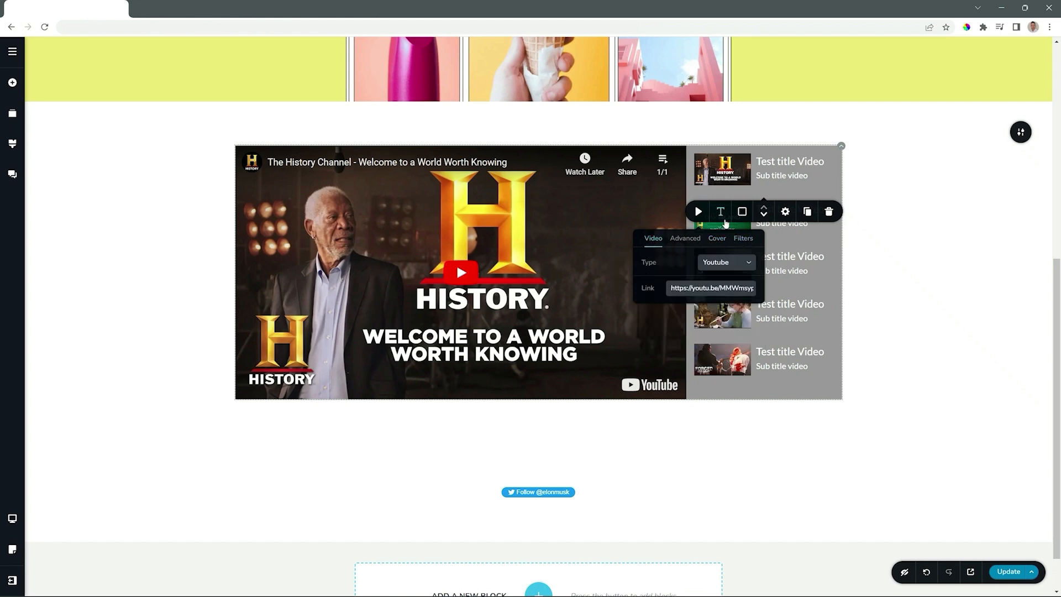
Step: Set the playlist items' title typography to Montserrat at 16 px
click(720, 212)
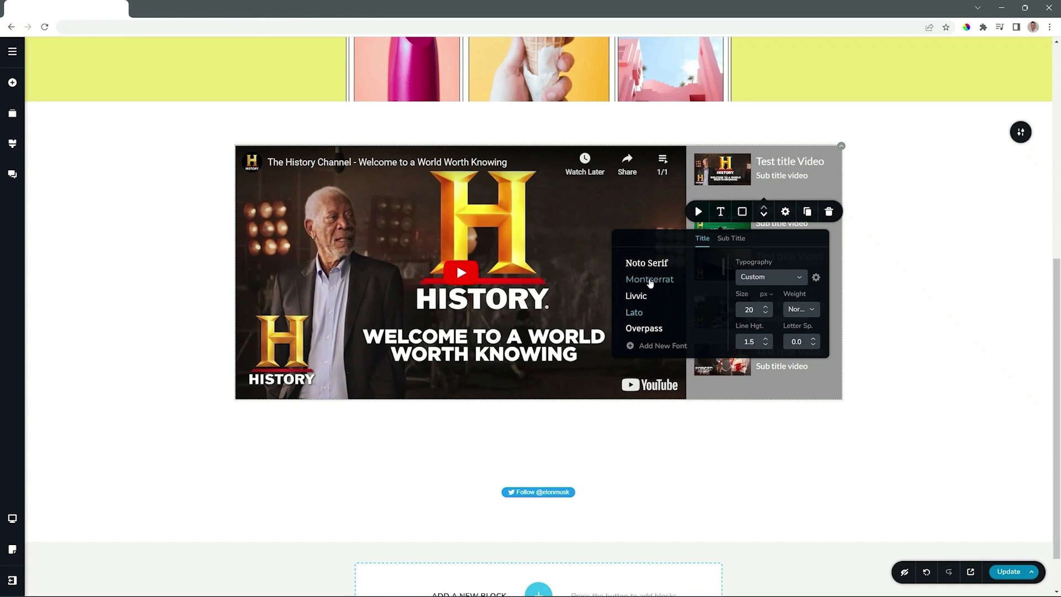
click(650, 280)
click(765, 313)
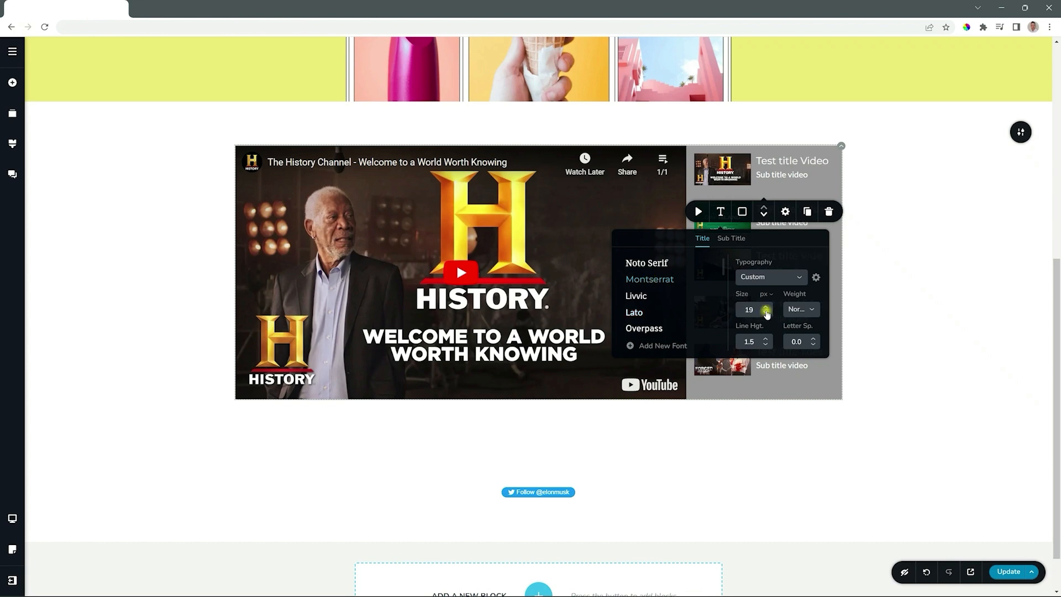
click(765, 313)
click(765, 313)
click(765, 313)
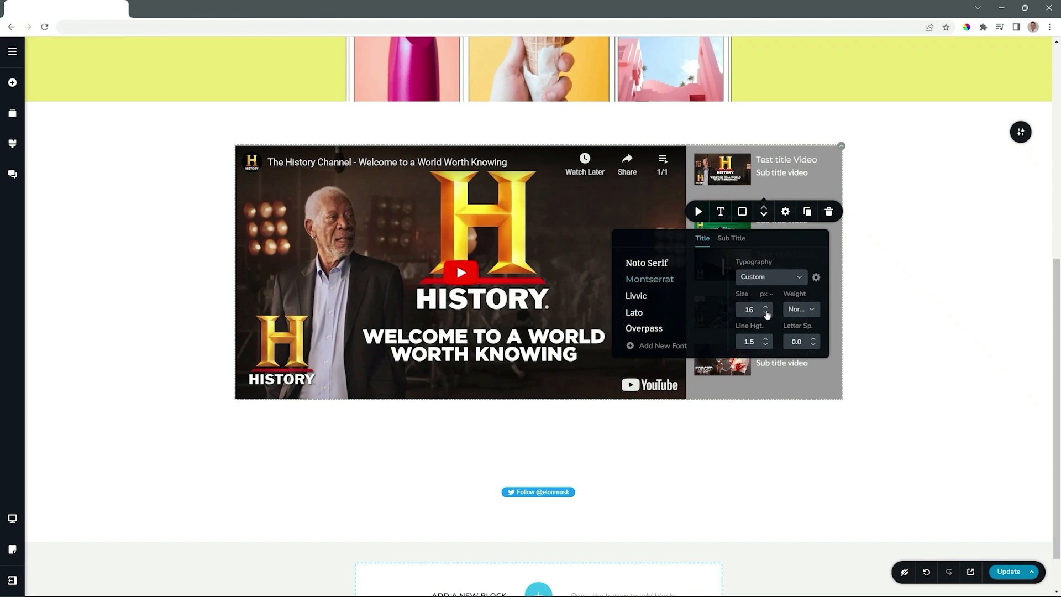
Step: Set the playlist items' subtitle typography to Montserrat at 14 px
click(731, 238)
click(649, 280)
click(766, 313)
click(766, 313)
click(766, 313)
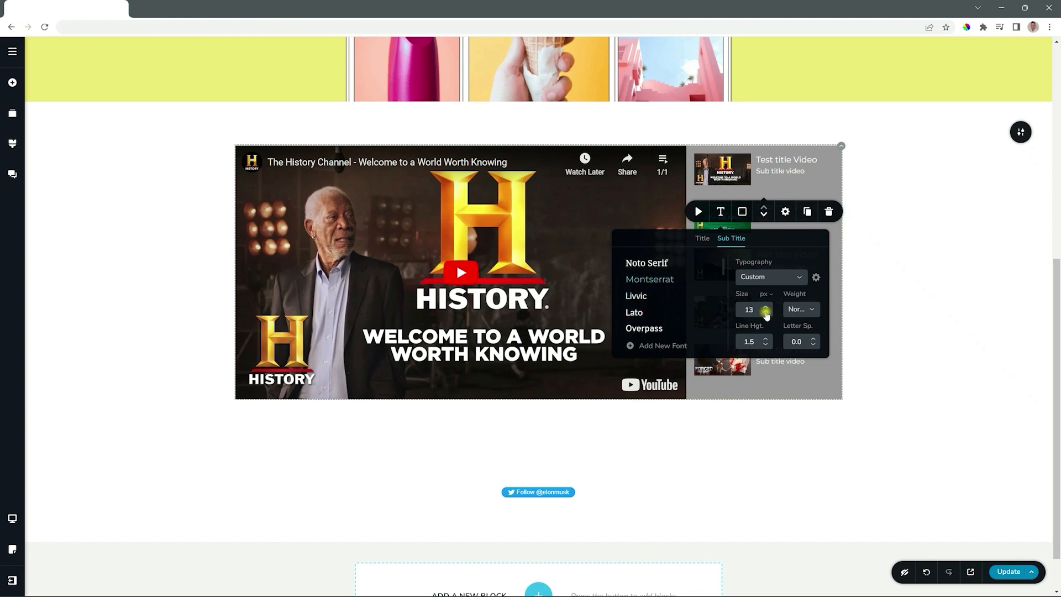
click(766, 307)
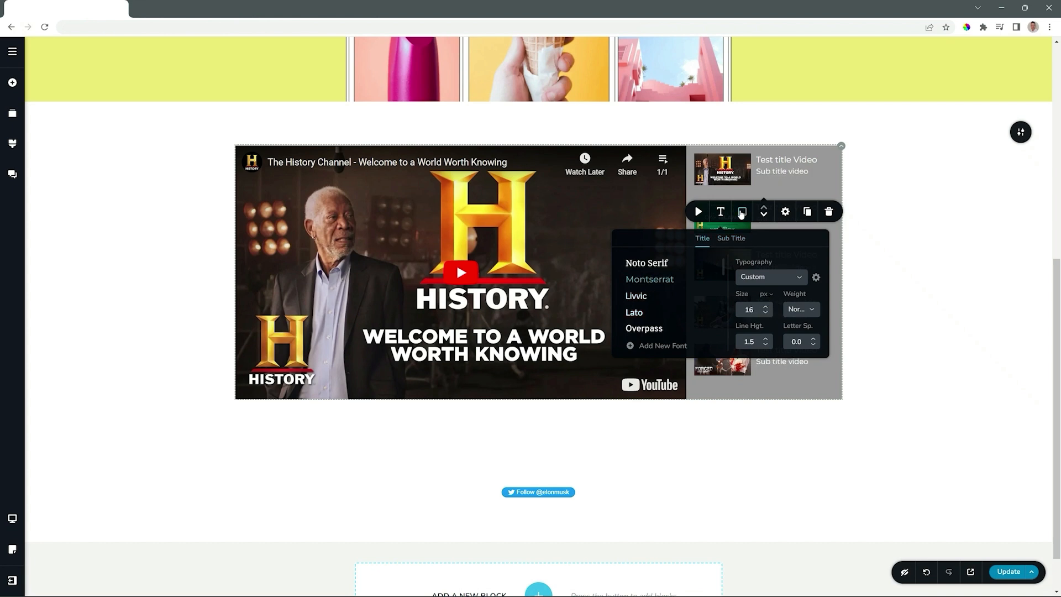
Step: Set the normal-state colour of the playlist items' titles and subtitles to the dark swatch #1b2022
click(742, 211)
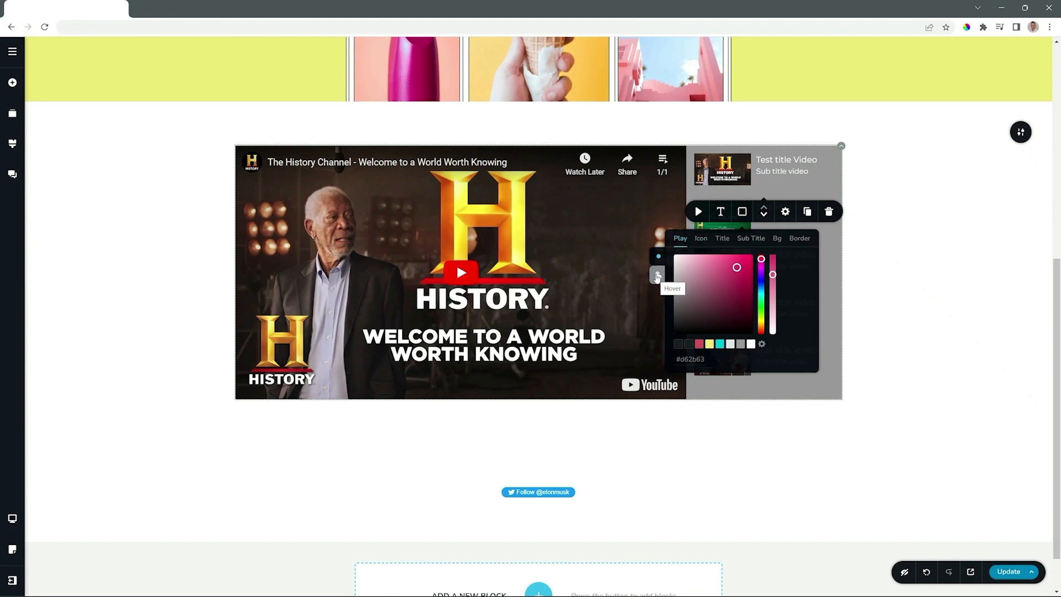
click(701, 240)
click(721, 241)
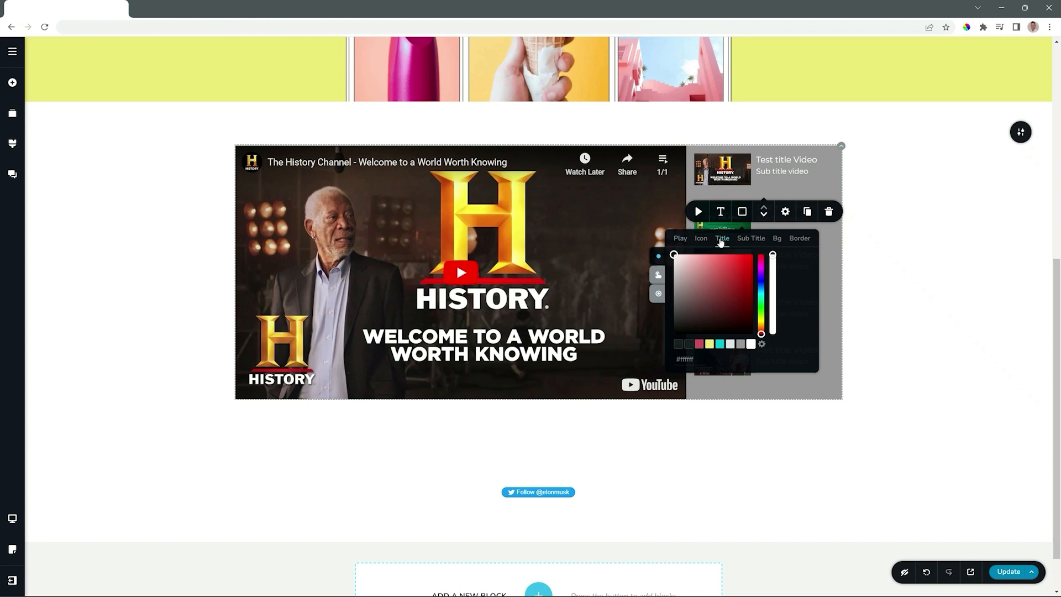
click(688, 345)
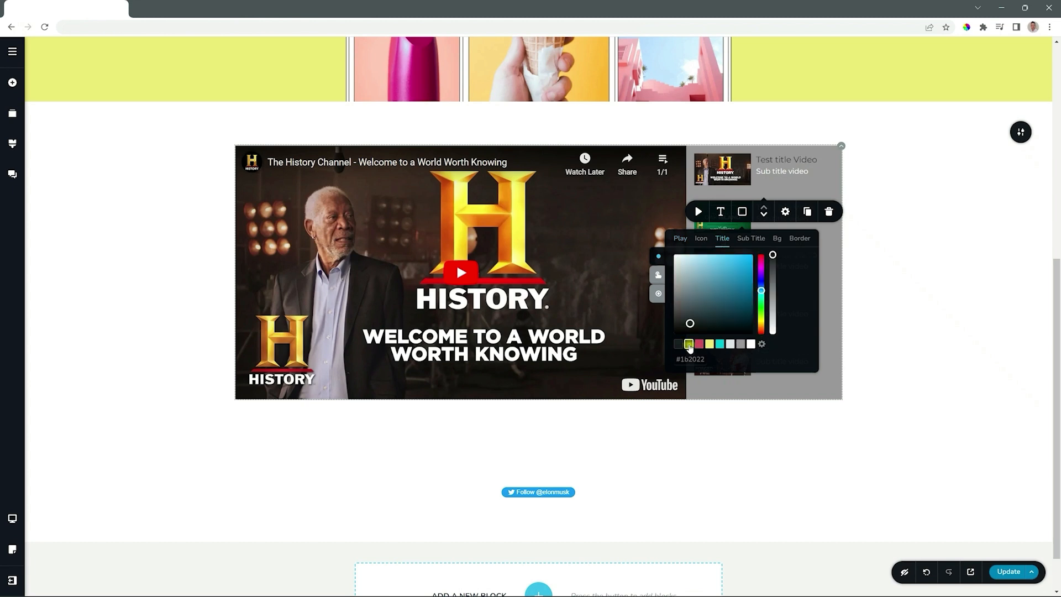
click(744, 242)
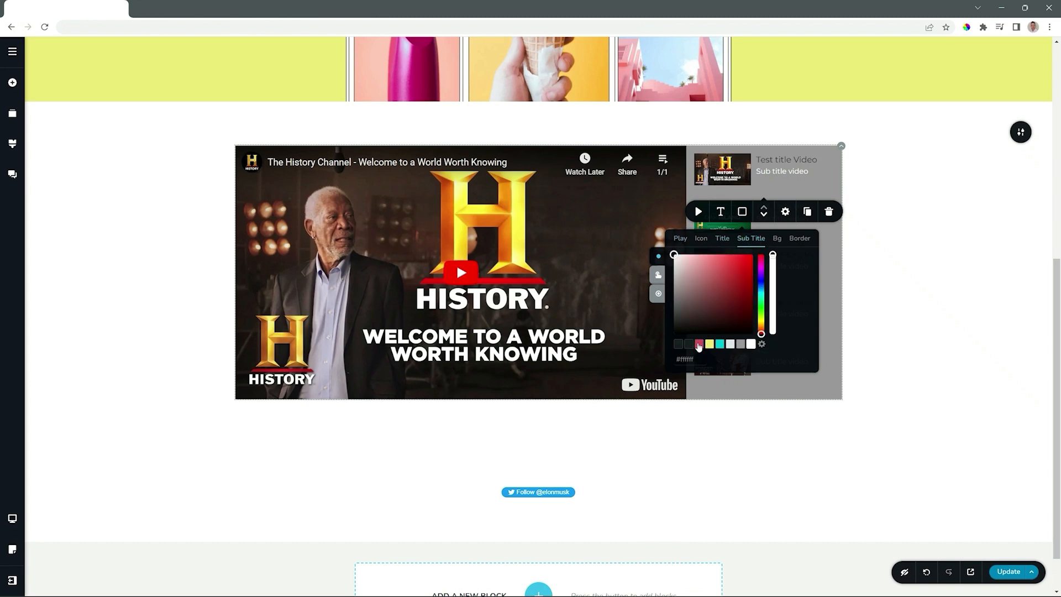
click(688, 344)
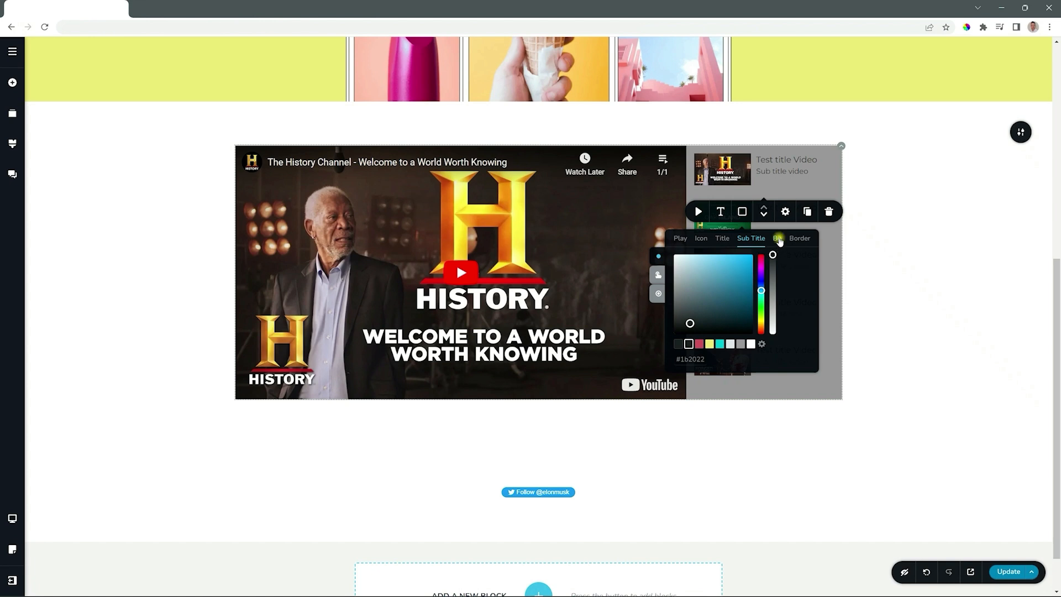
Step: Set the playlist sidebar's background colour to fully opaque white, #ffffff
click(777, 238)
click(750, 343)
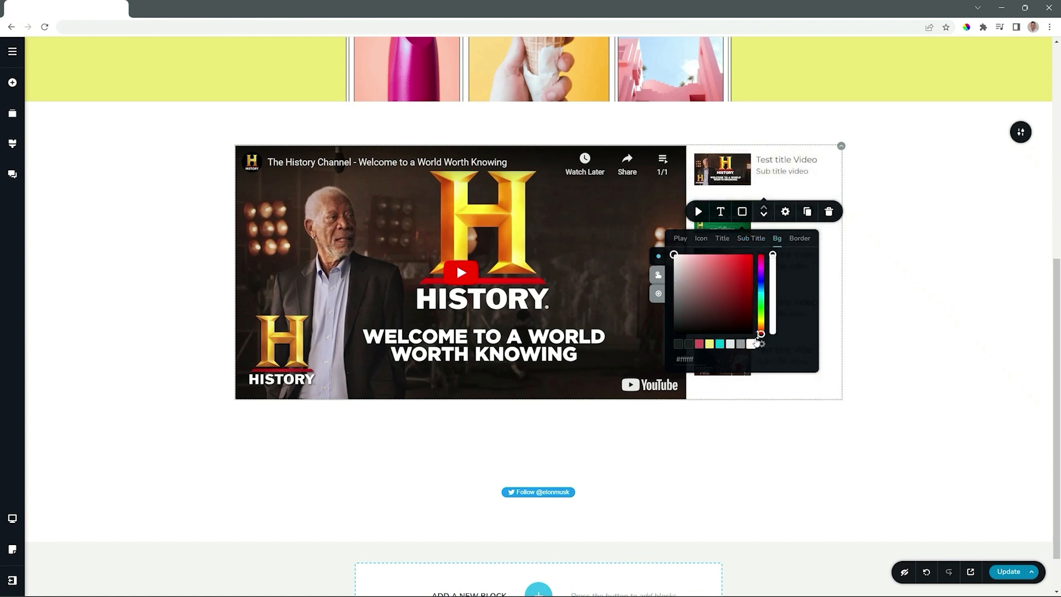
mouse_move(772, 254)
mouse_down()
mouse_move(772, 333)
mouse_move(772, 255)
mouse_up()
Step: Set the active-state colours of the playlist items to pink for the title and turquoise for the subtitle
click(723, 242)
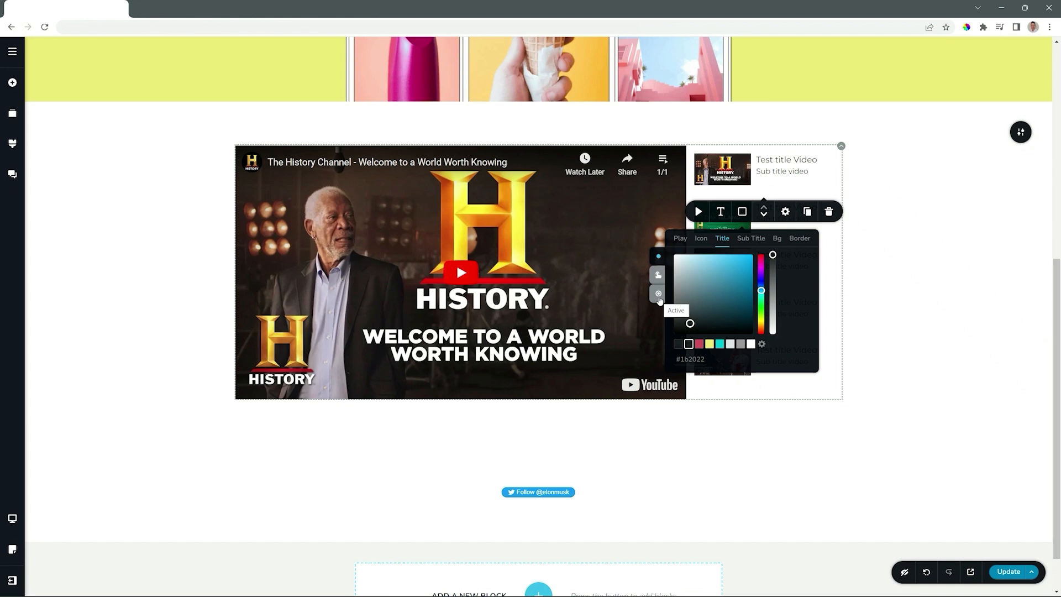
click(862, 229)
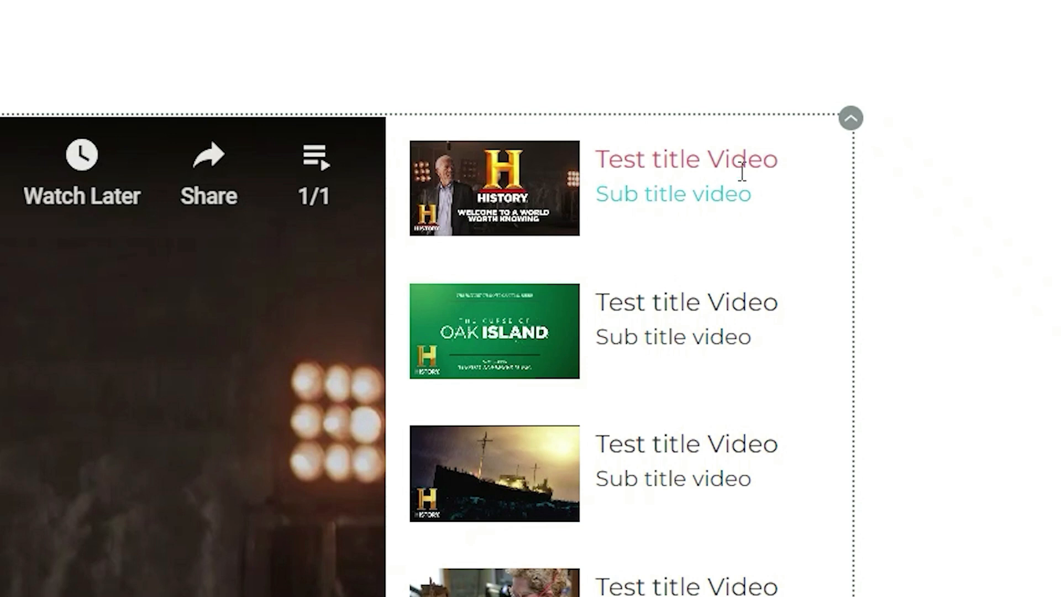
Step: Retitle the first playlist item "Video 1" and change its subtitle to "With Morgan"
triple_click(641, 162)
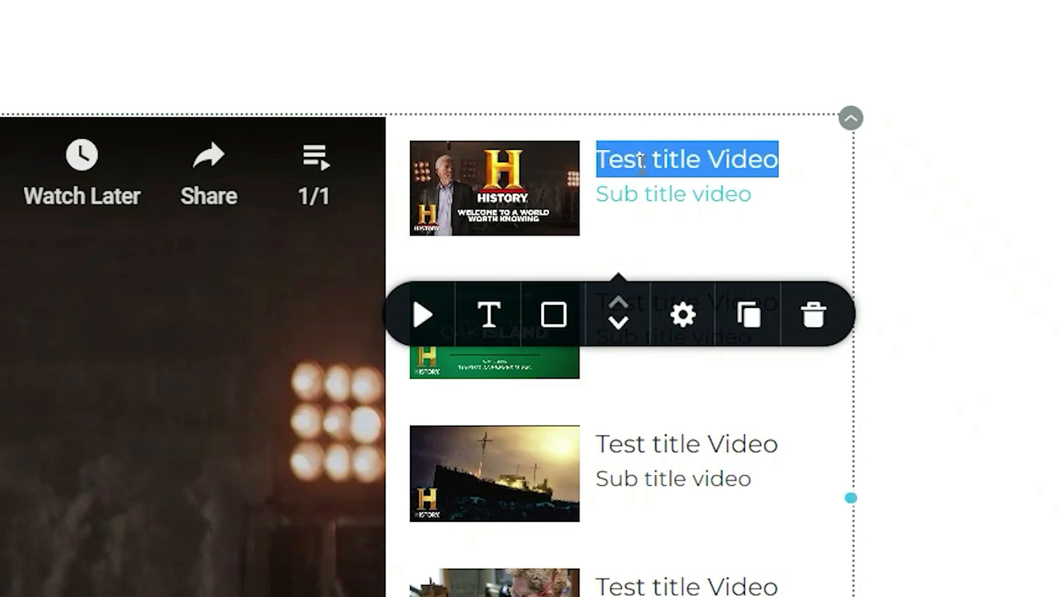
text(VB)
key(BackSpace)
key(BackSpace)
text(Video)
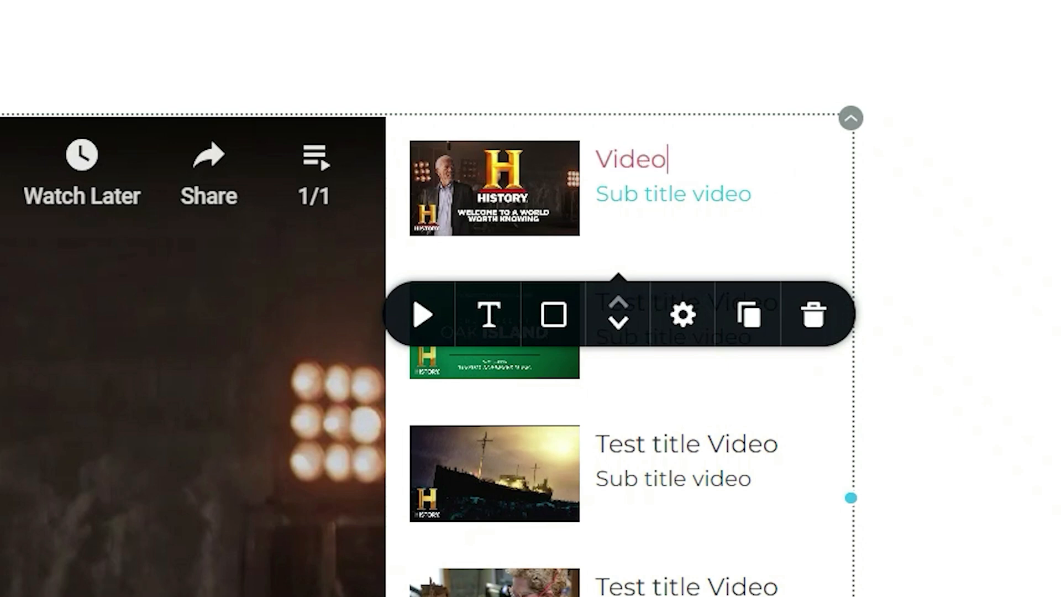
text( 1)
triple_click(670, 198)
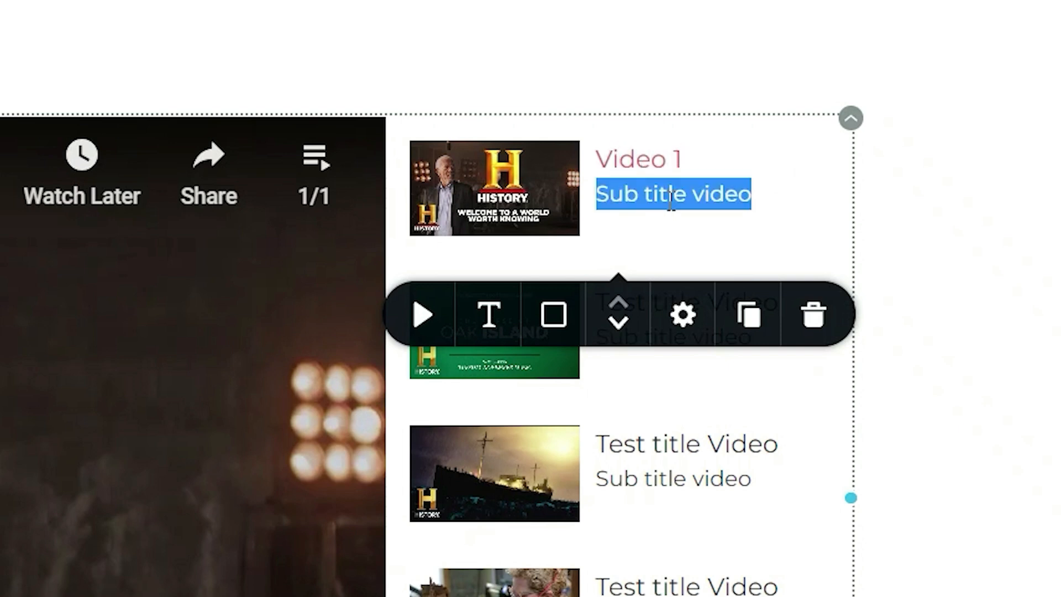
text(With Morgan)
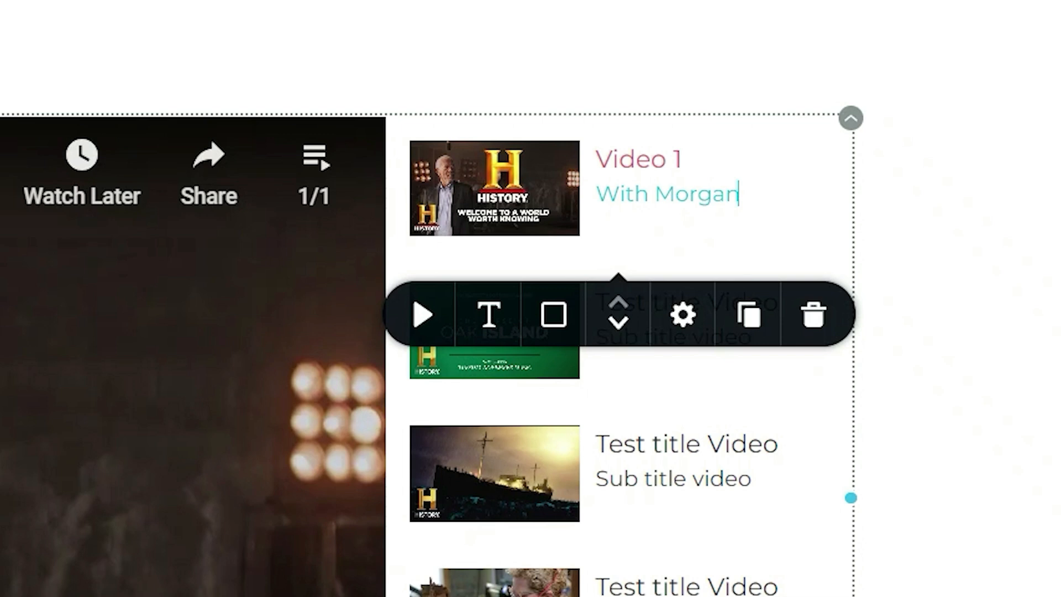
Step: Retitle the second playlist item "Video 2" and change its subtitle to "More Morgan"
triple_click(734, 317)
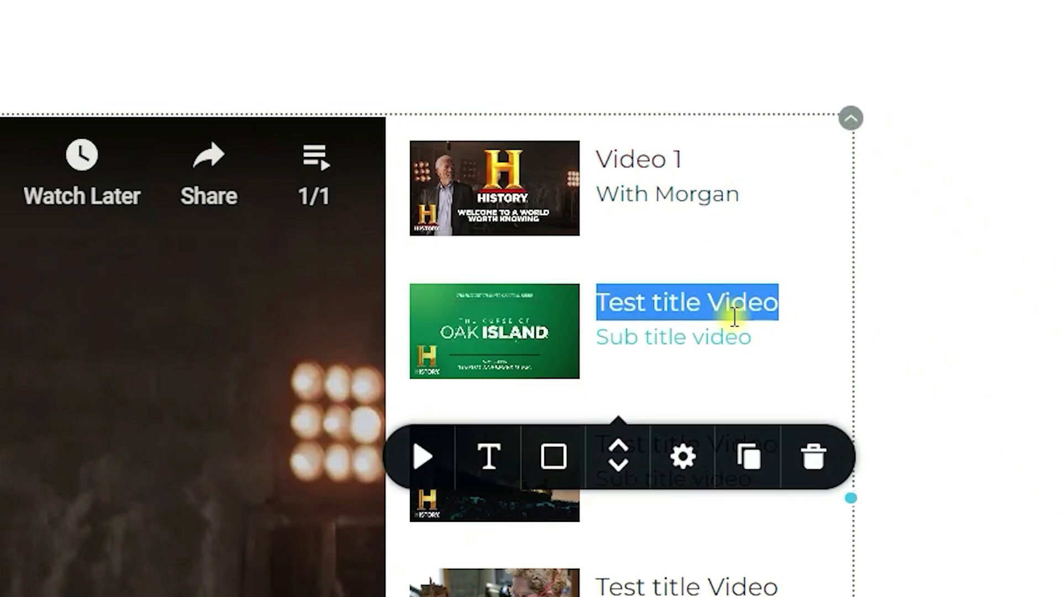
text(Video )
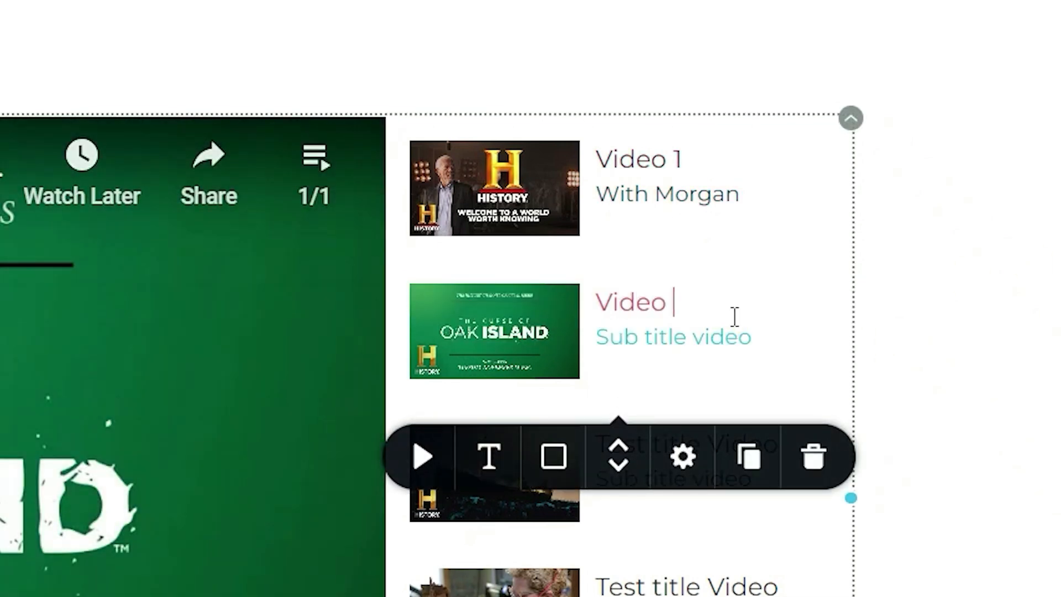
text(2)
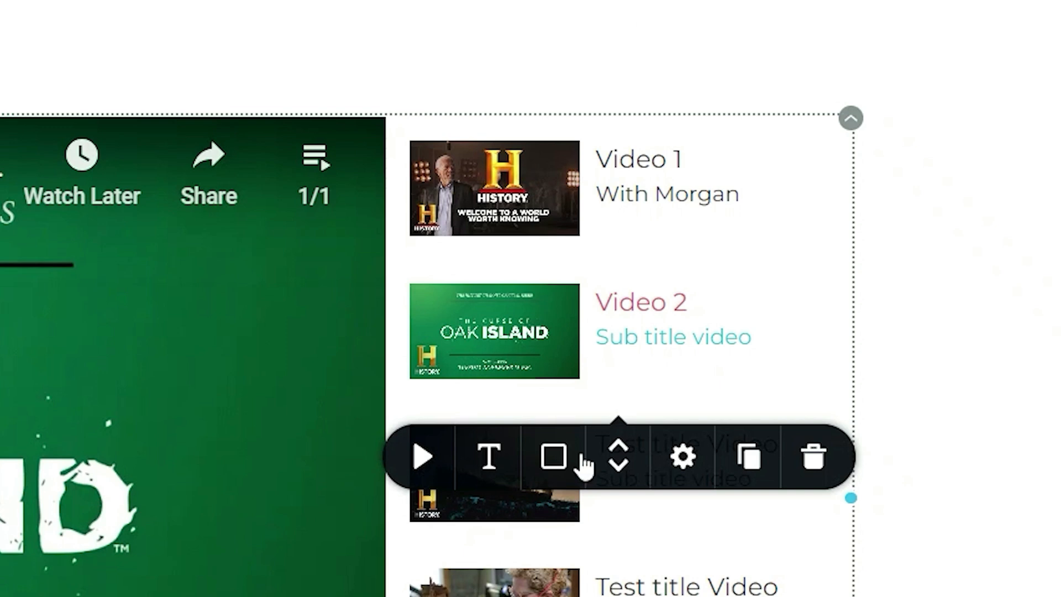
triple_click(624, 337)
text(More Morgan)
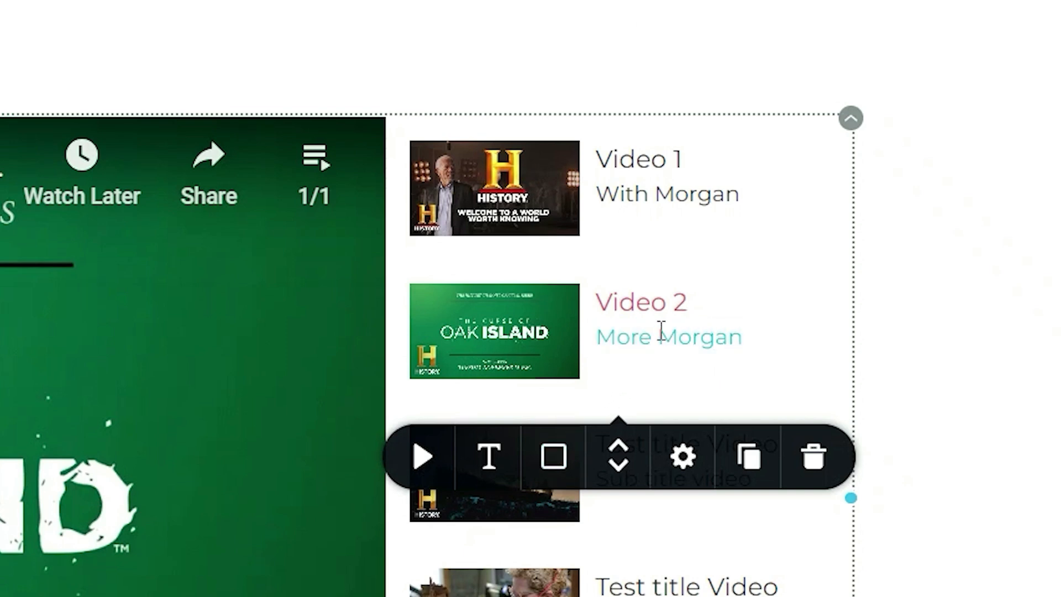
click(955, 316)
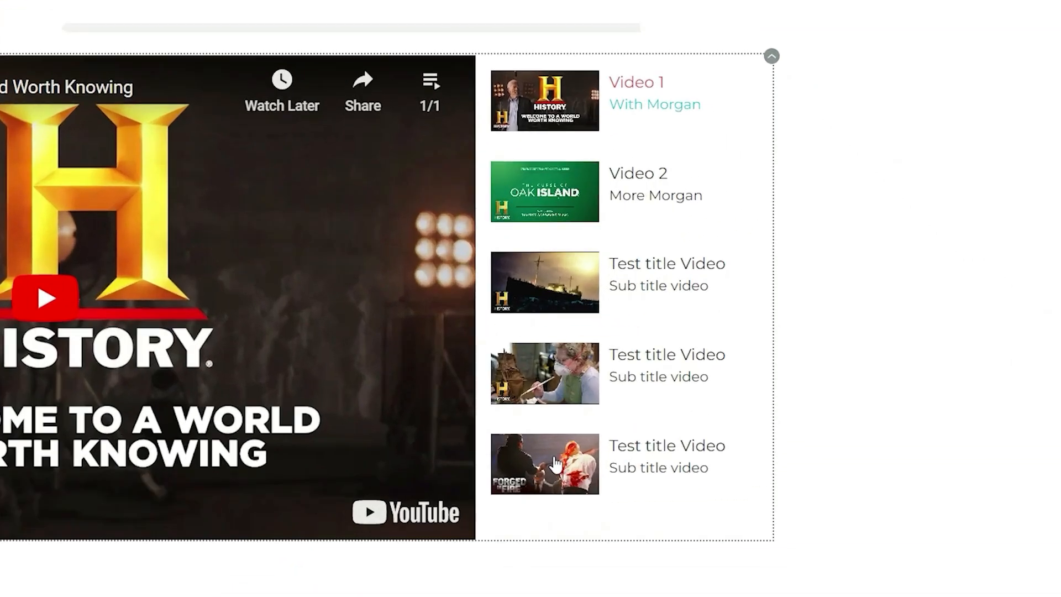
Step: Move the Forged in Fire item from the end of the playlist up two places to third position
click(783, 355)
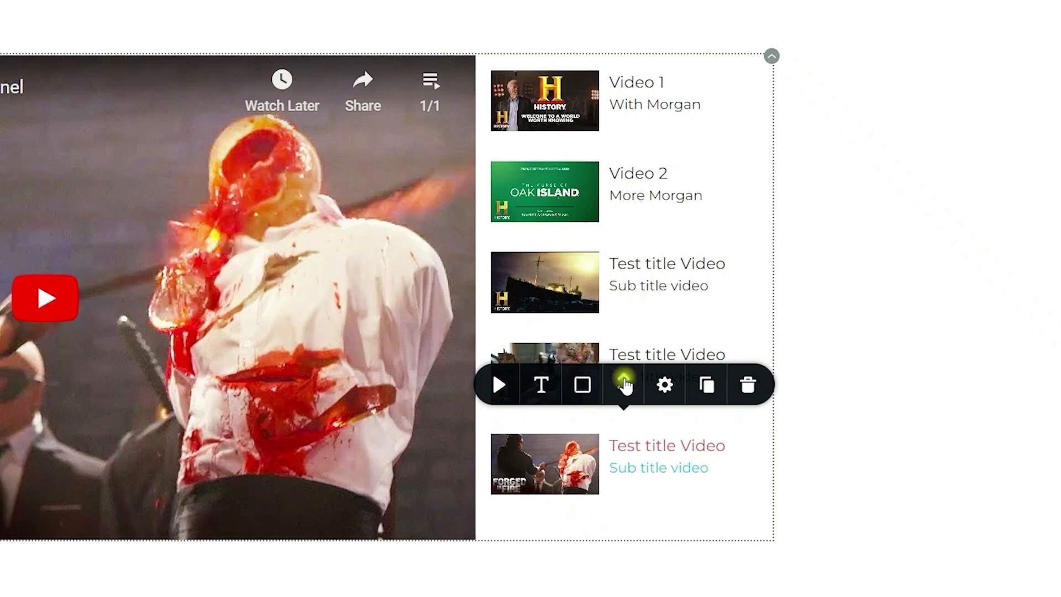
click(624, 380)
click(624, 380)
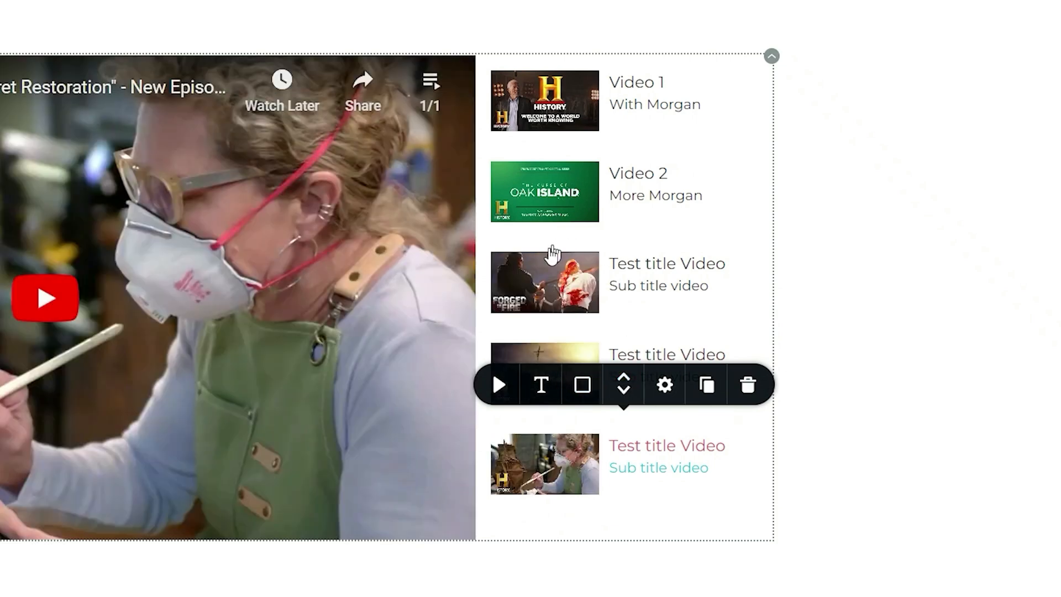
click(623, 393)
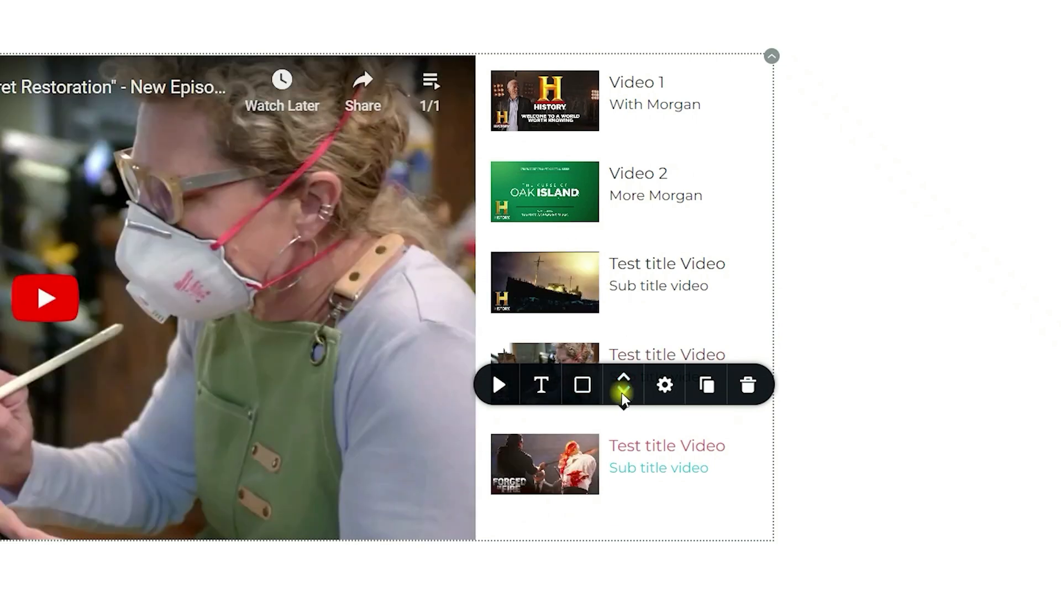
click(622, 391)
click(623, 379)
click(624, 379)
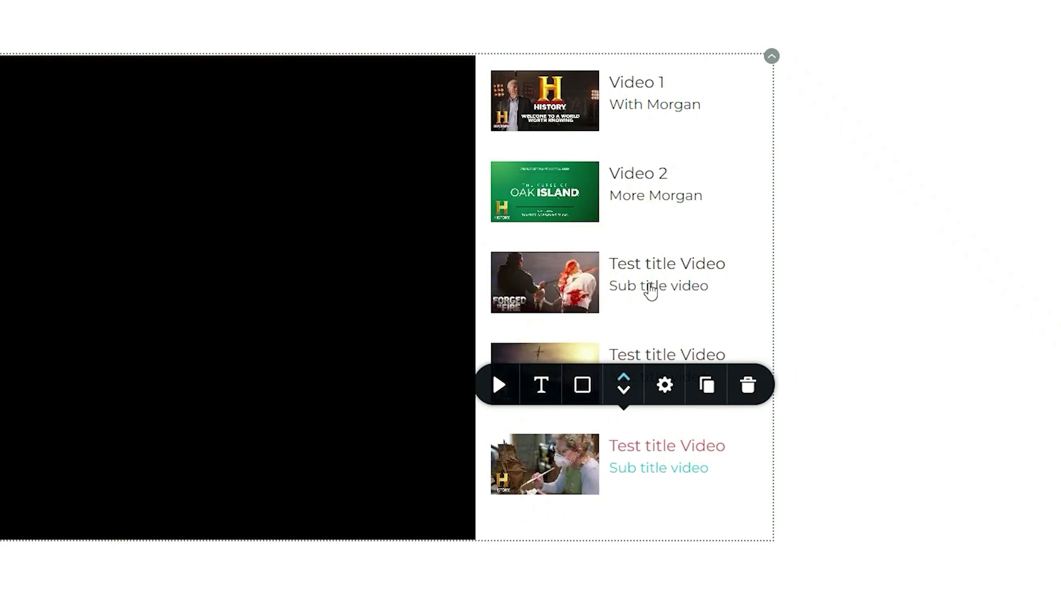
Step: Retitle the third playlist item, Forged in Fire, as "Video 3"
triple_click(651, 258)
text(Vi)
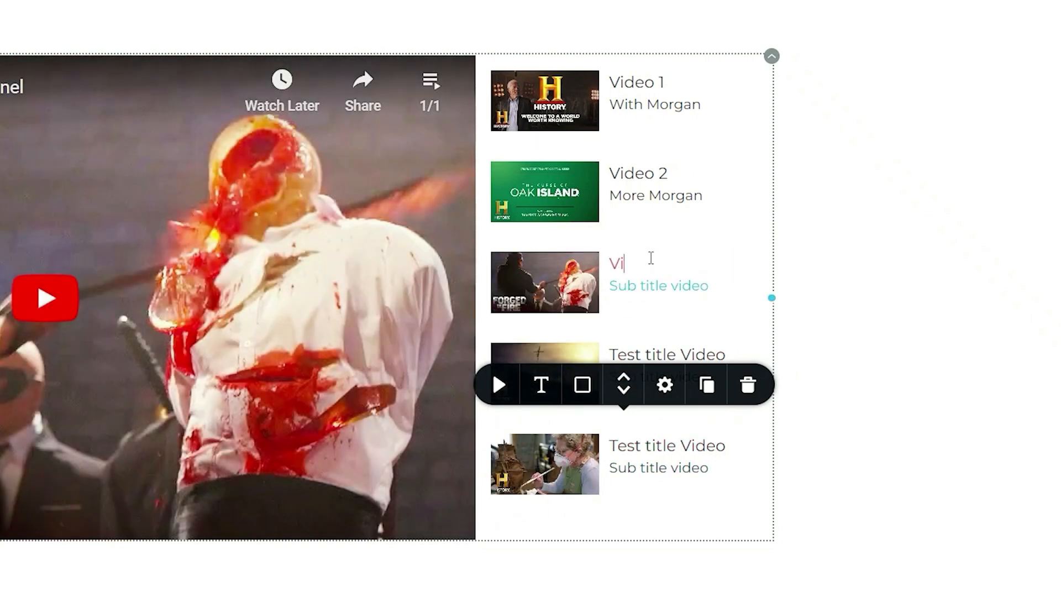
text(deo 4)
key(BackSpace)
text(3)
Step: Set the playlist thumbnails' size to 118 px, align the item text to the bottom, and view the items' padding and margin settings
click(671, 388)
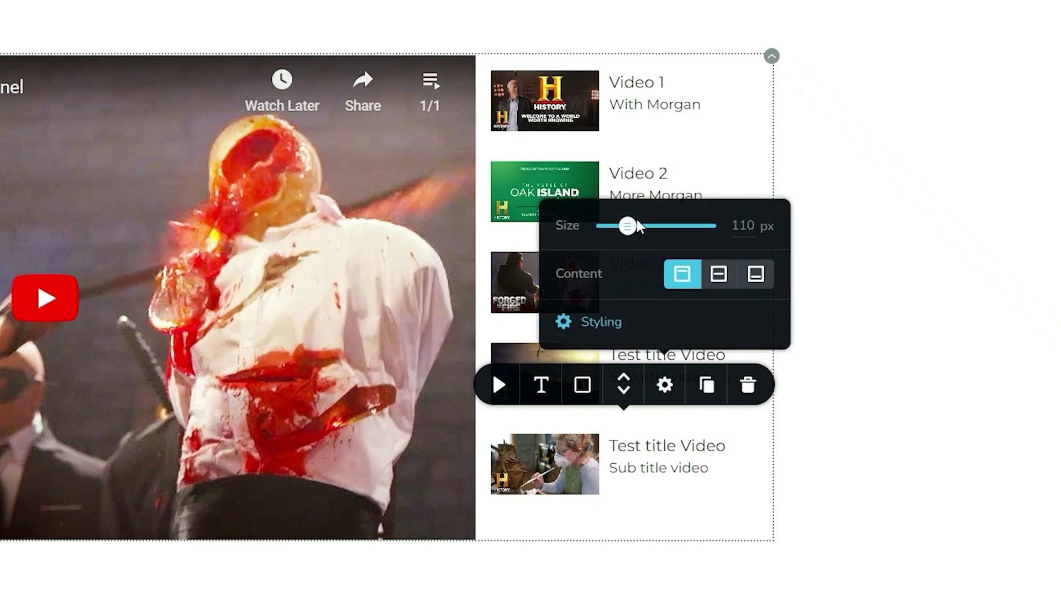
mouse_move(630, 233)
mouse_down()
mouse_move(638, 227)
mouse_move(617, 228)
mouse_move(628, 227)
mouse_up()
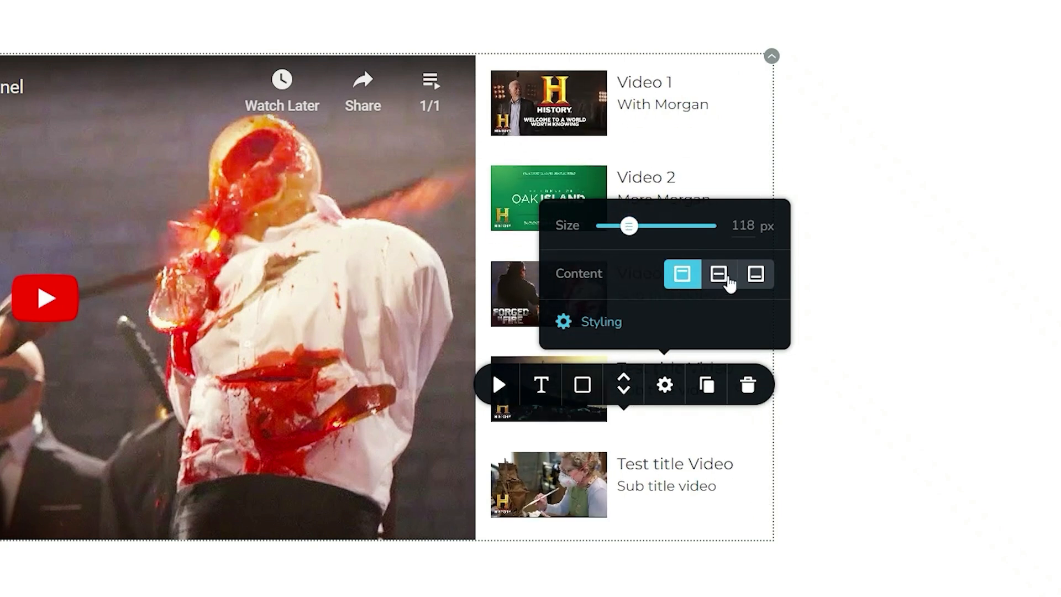
click(724, 279)
click(755, 273)
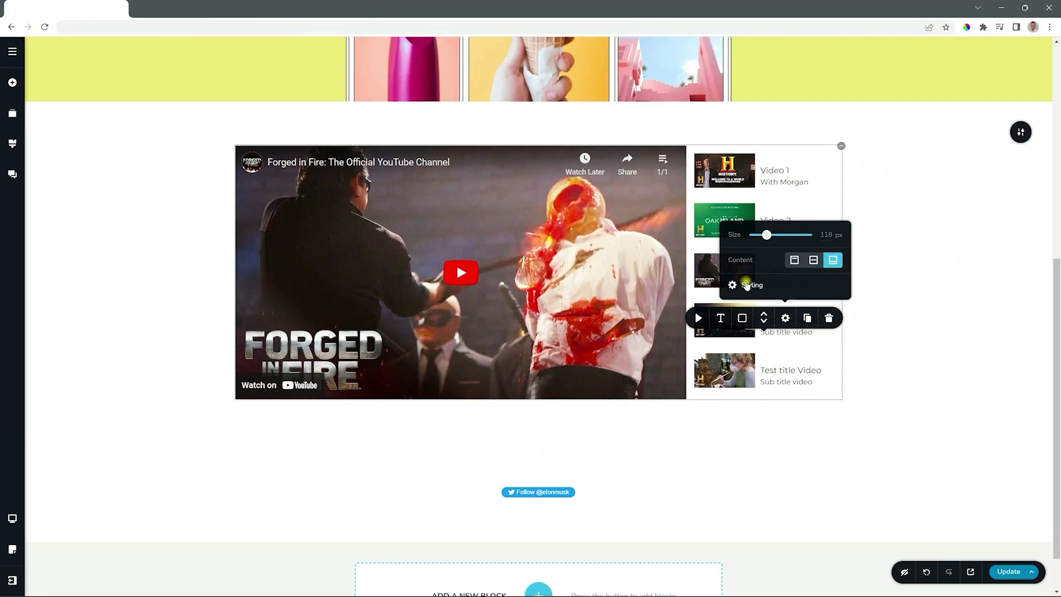
click(601, 321)
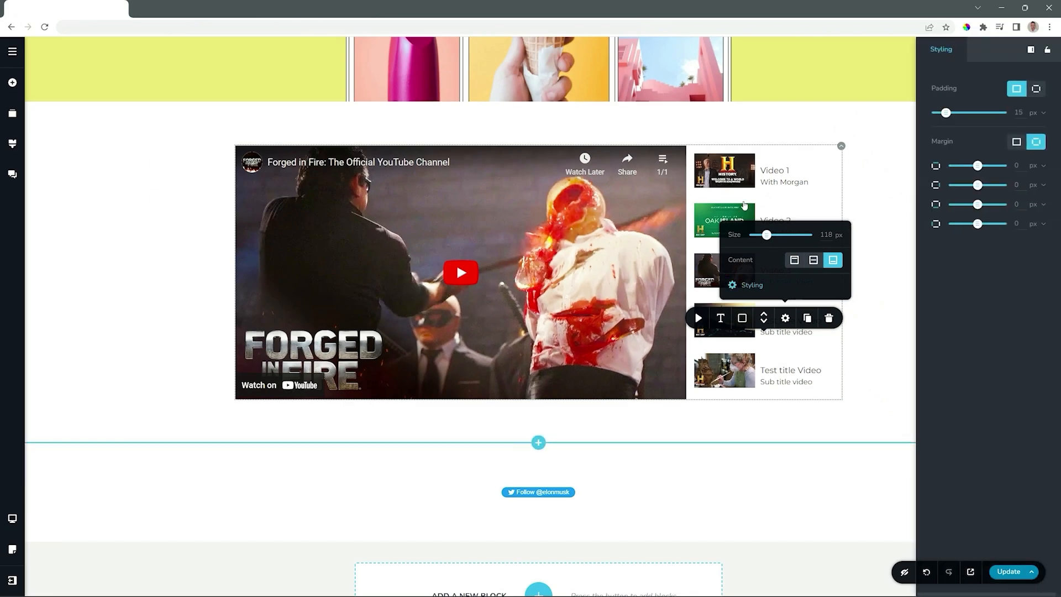
click(884, 224)
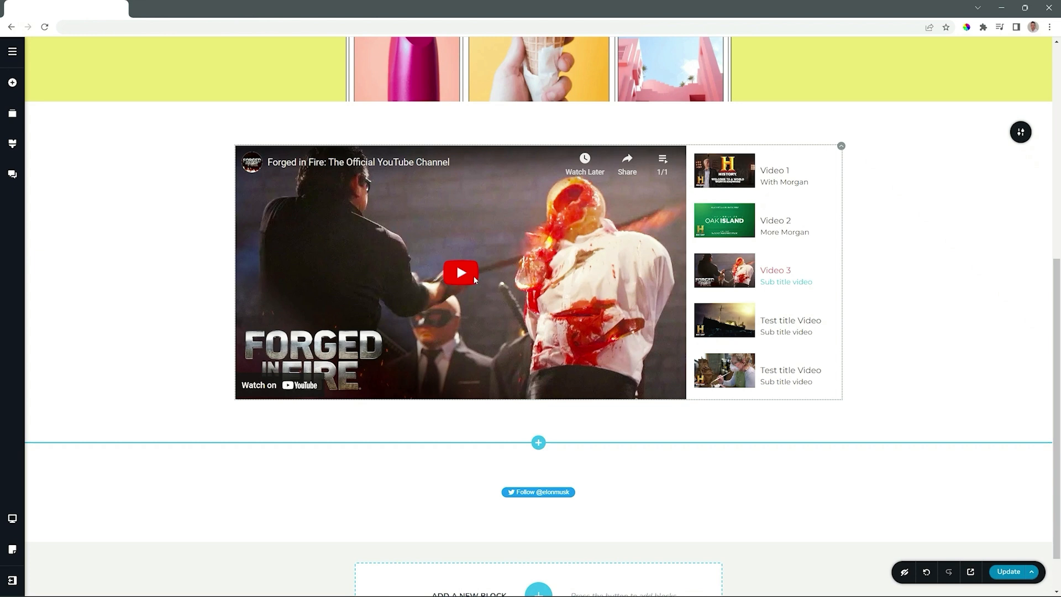
Step: Set the playlist's sidebar width to 337 px for the tablet layout
click(13, 517)
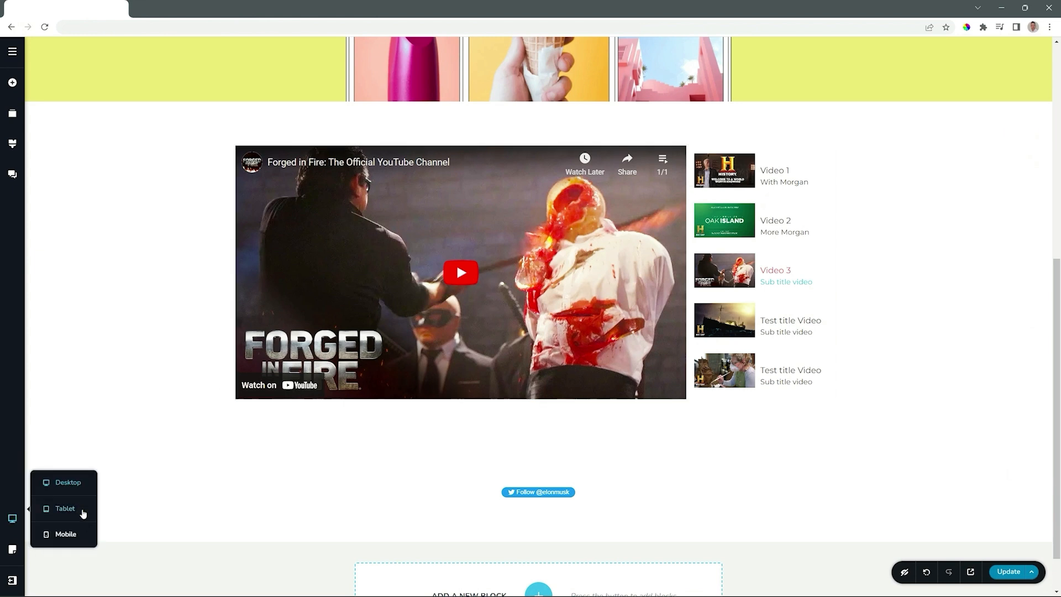
click(81, 508)
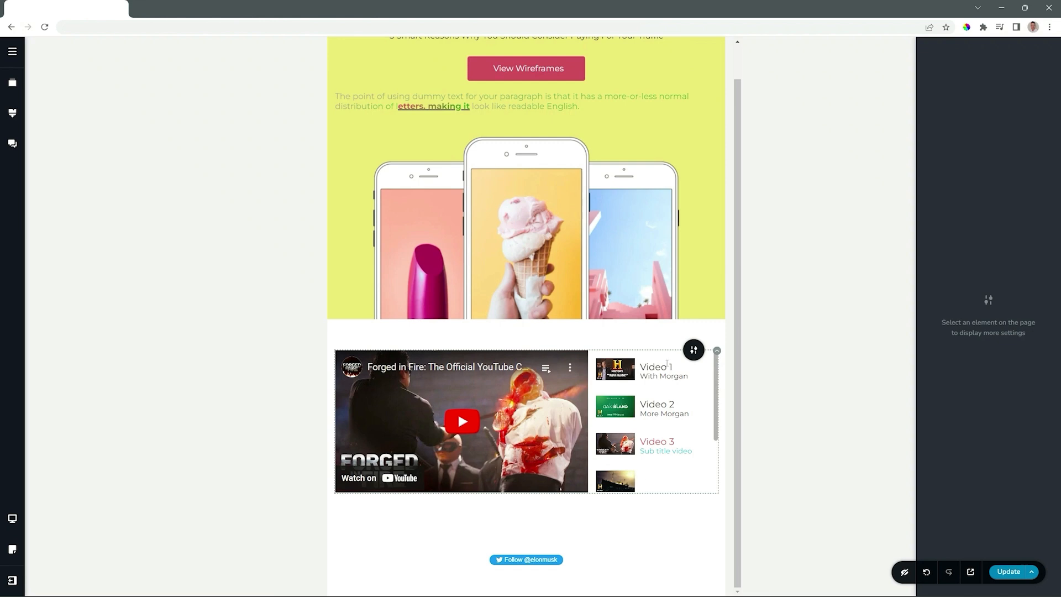
click(716, 350)
click(718, 325)
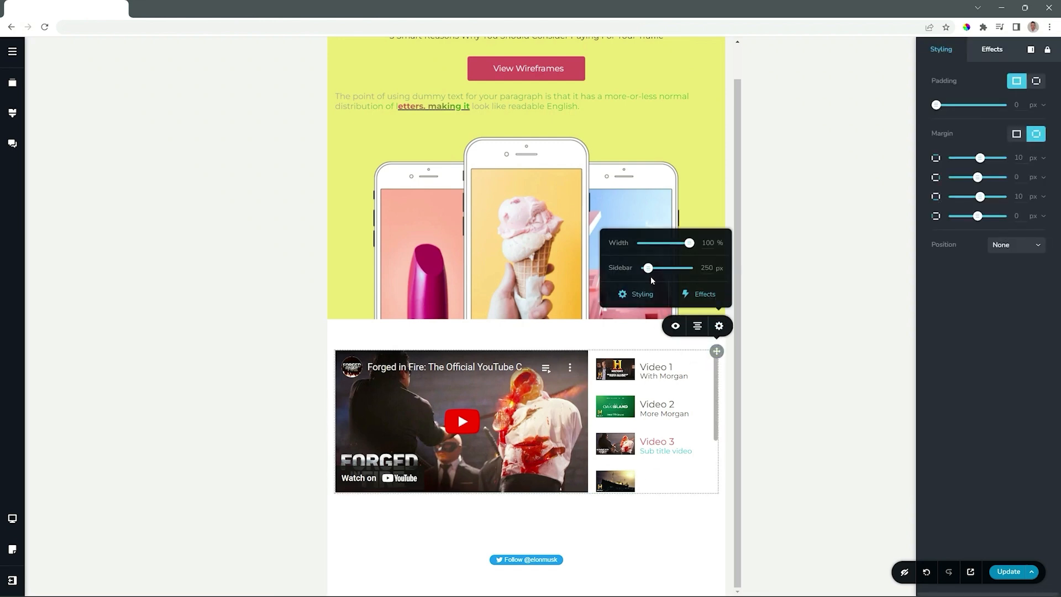
drag(649, 268, 656, 268)
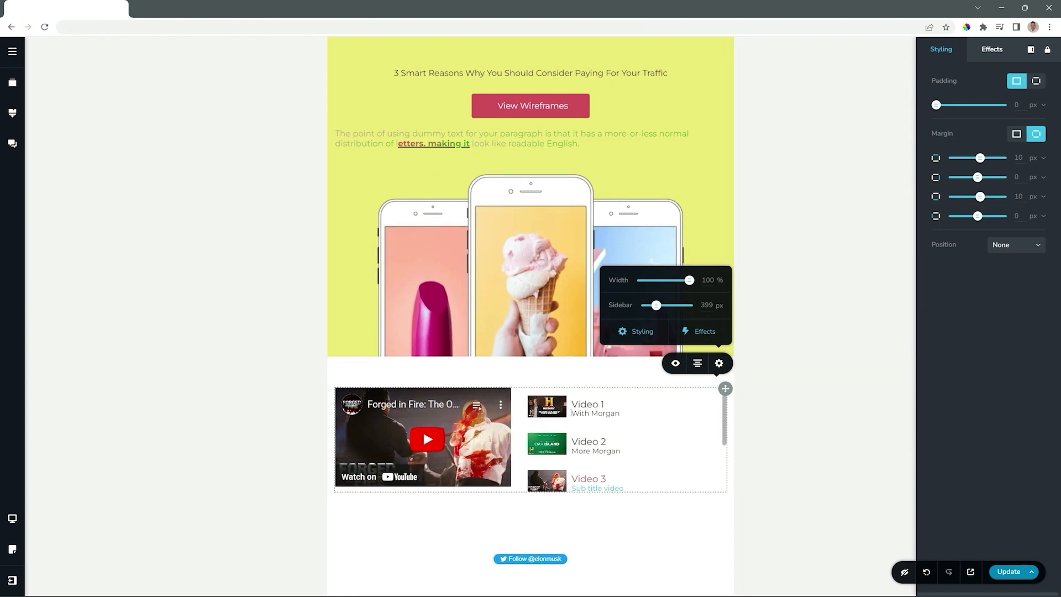
drag(656, 305, 652, 305)
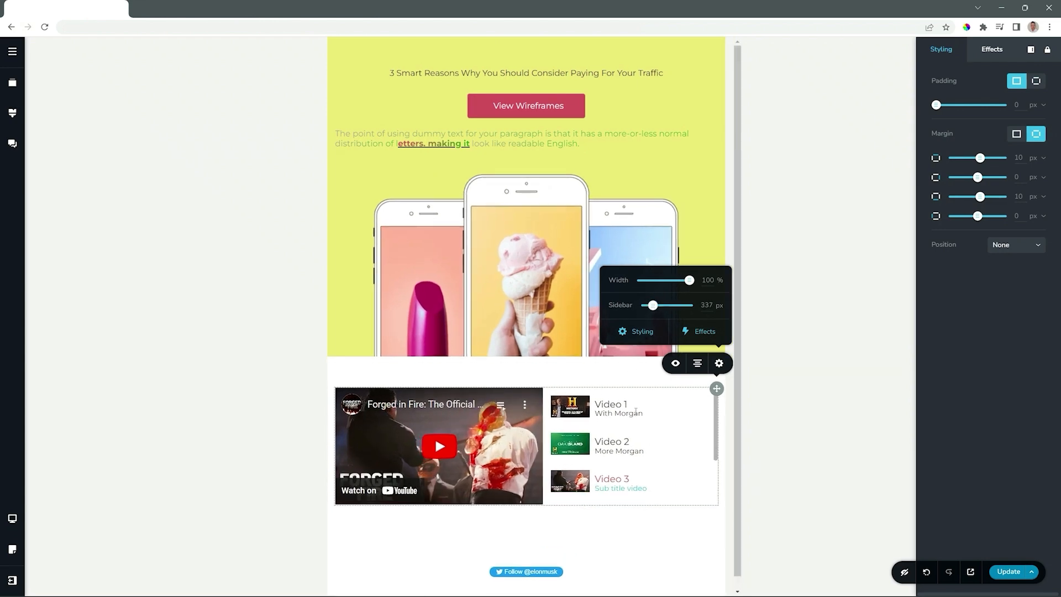
Step: Display the page in its mobile layout to check how the playlist appears there
click(18, 517)
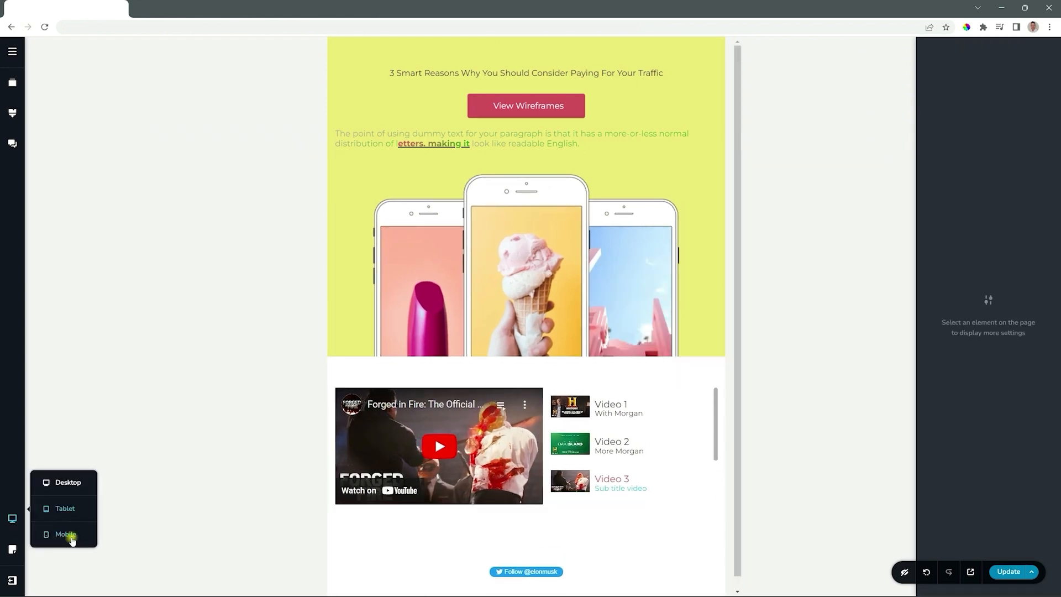
click(71, 533)
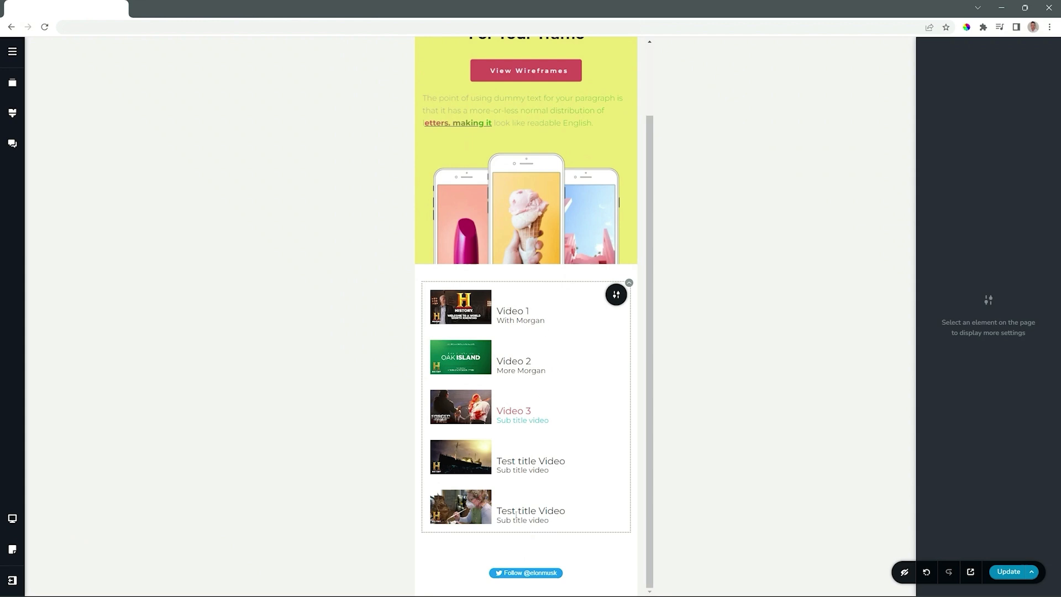